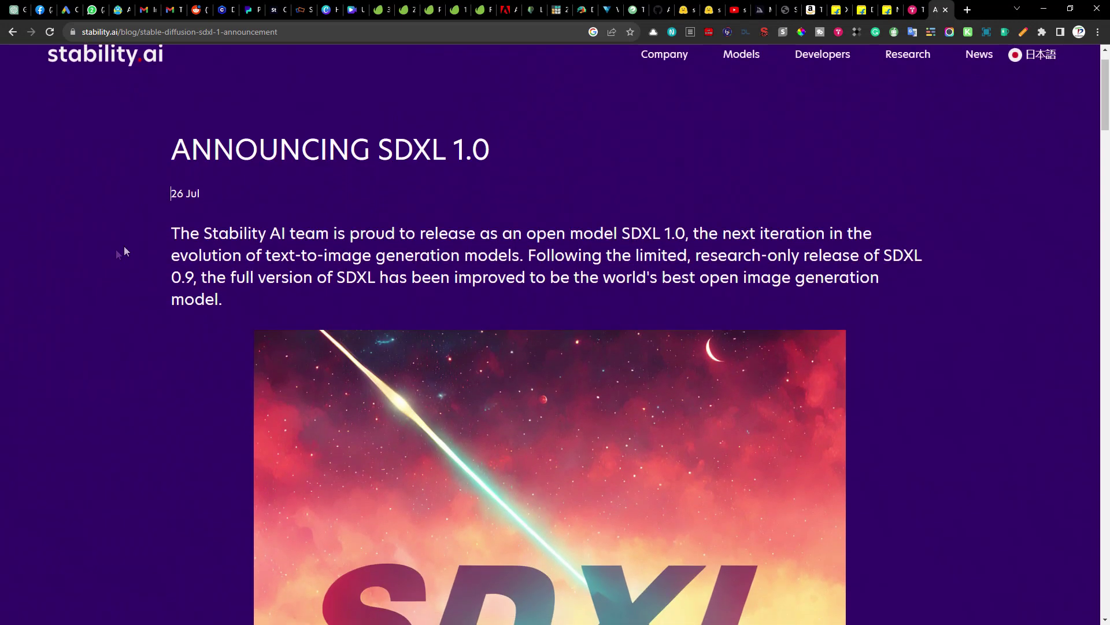
Select the 26 Jul article date and autoscroll through the SDXL announcement
{"action": "left_click_drag", "start_coordinate": [200, 193], "coordinate": [165, 195]}
{"action": "middle_click", "coordinate": [128, 177]}
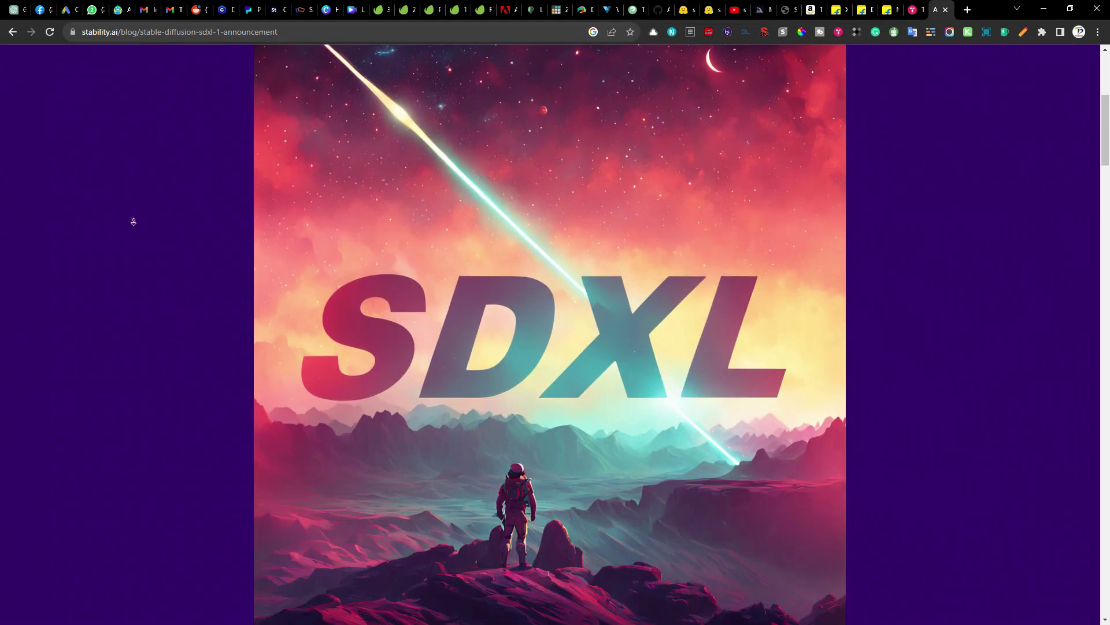
{"action": "middle_click", "coordinate": [129, 212]}
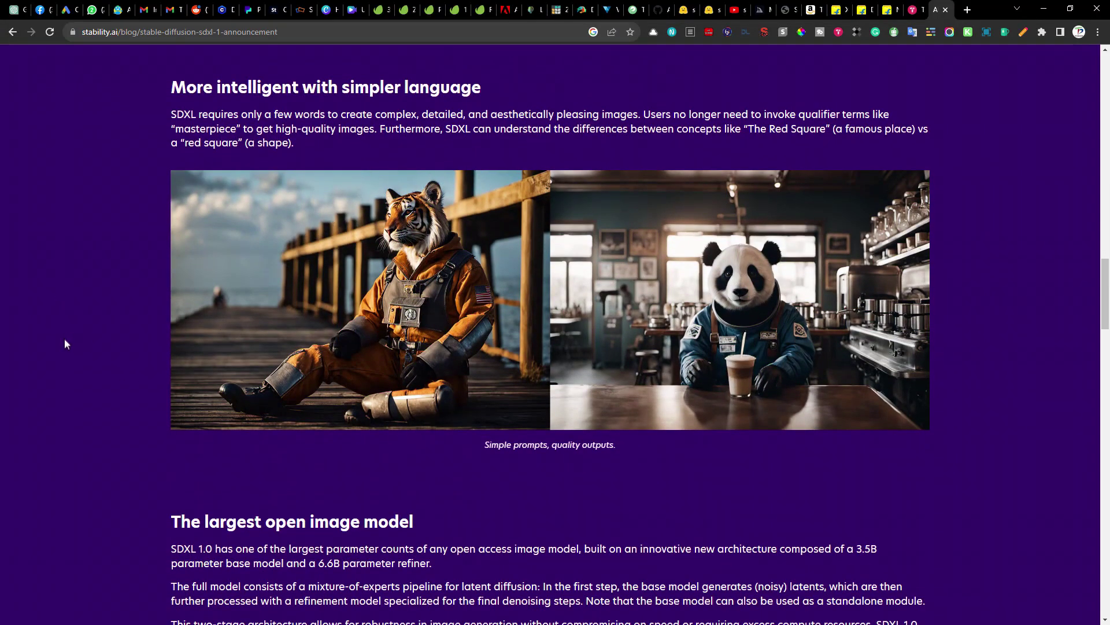
{"action": "middle_click", "coordinate": [76, 372]}
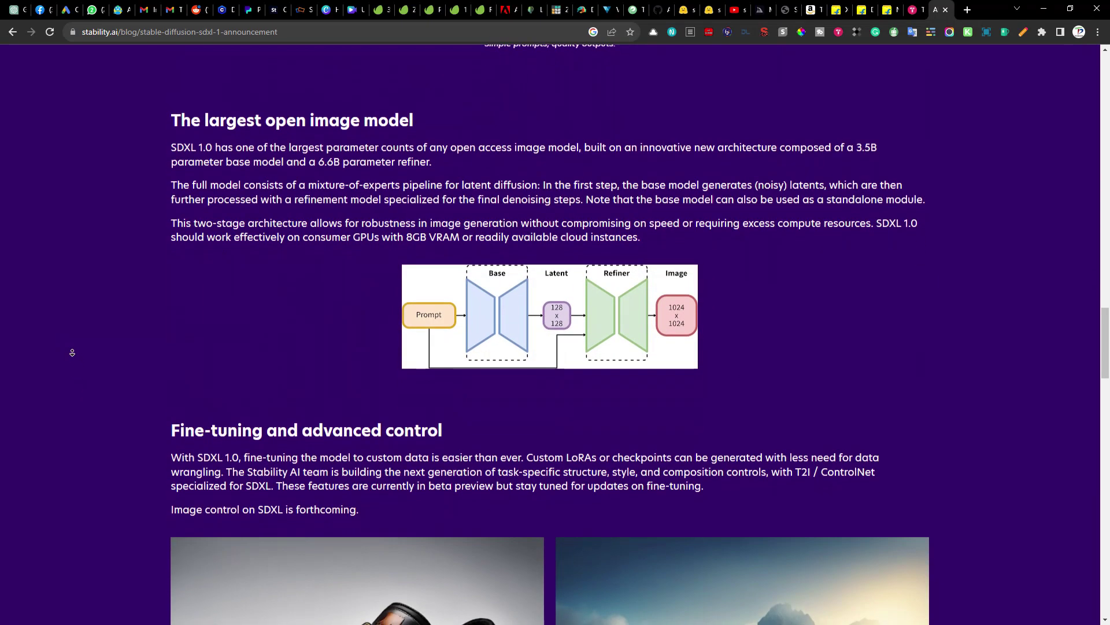
{"action": "left_click", "coordinate": [74, 354]}
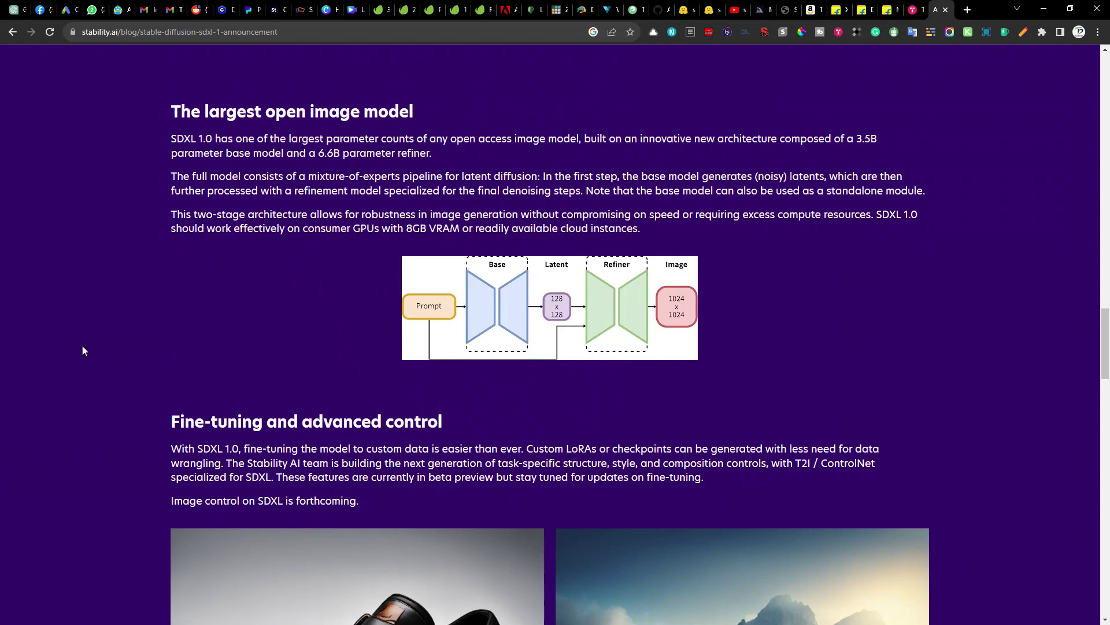
{"action": "middle_click", "coordinate": [80, 346]}
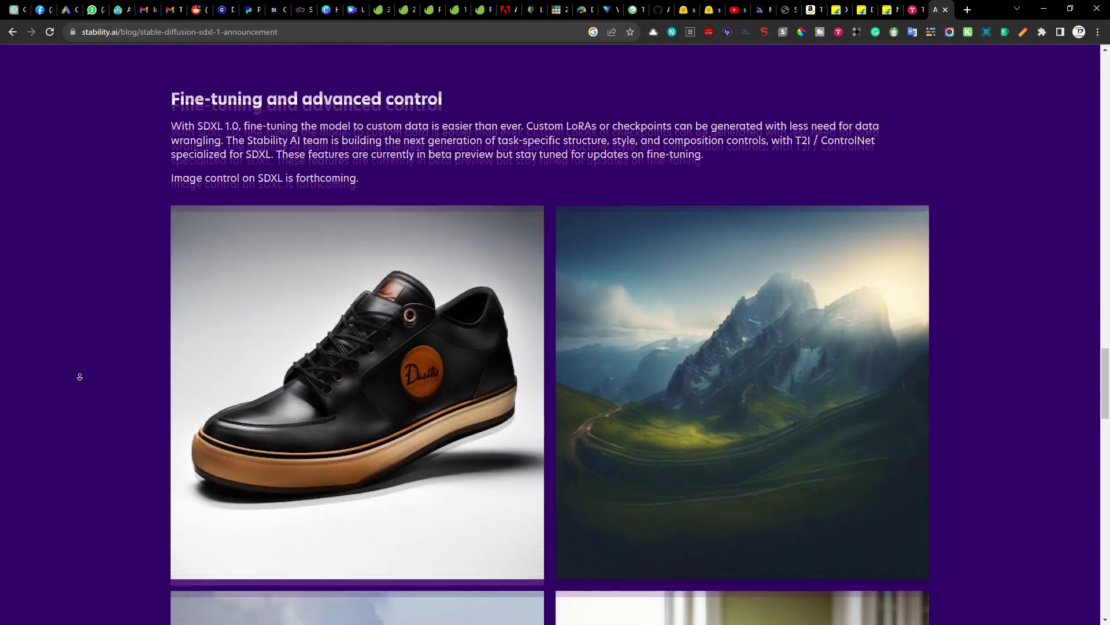
{"action": "left_click", "coordinate": [105, 350]}
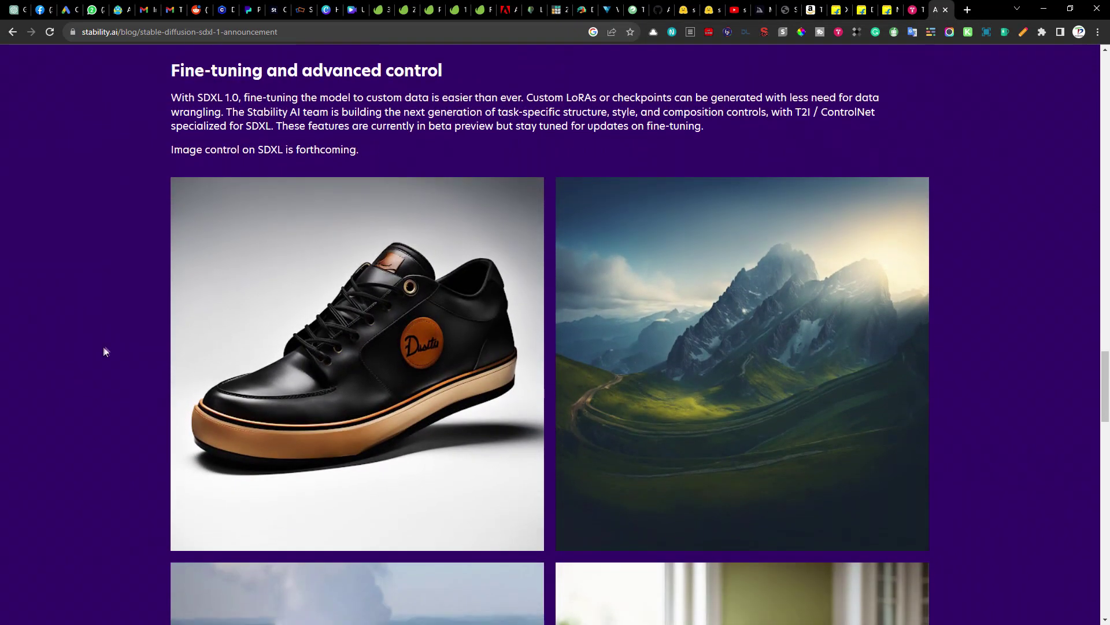
Autoscroll down to the License and Contact sections, then switch to the Clipdrop Stable Diffusion XL tab
{"action": "middle_click", "coordinate": [88, 365]}
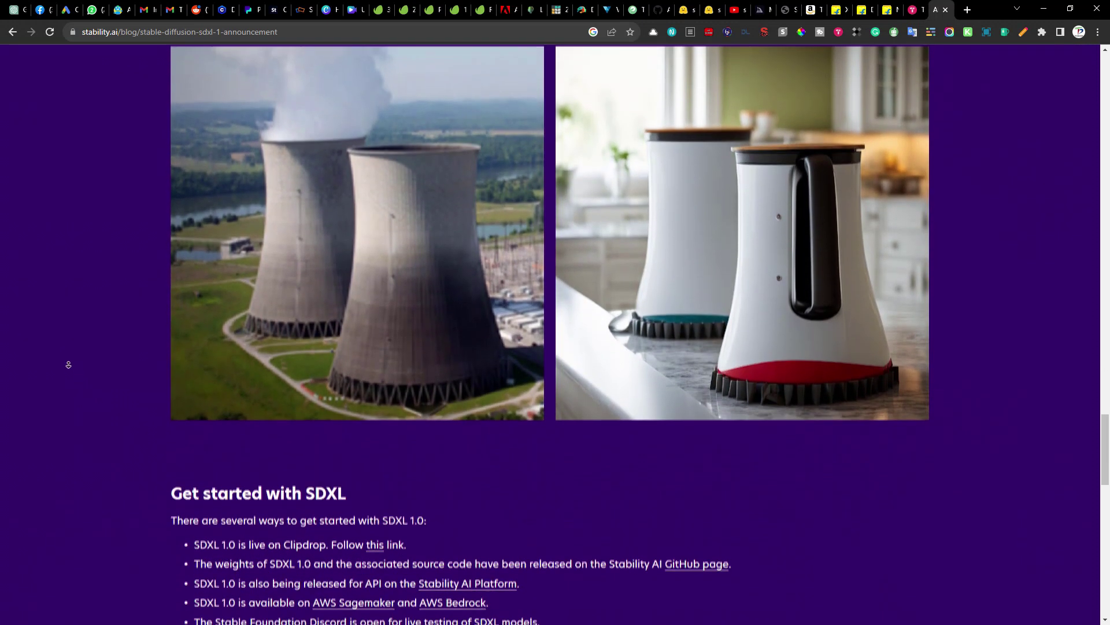
{"action": "left_click", "coordinate": [67, 370]}
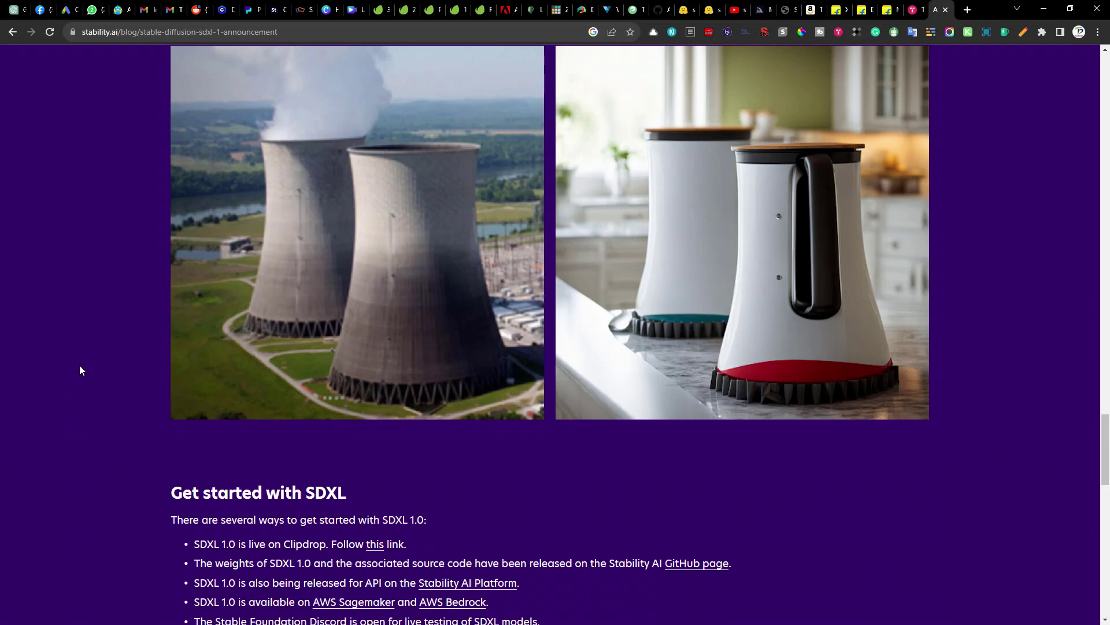
{"action": "middle_click", "coordinate": [81, 368]}
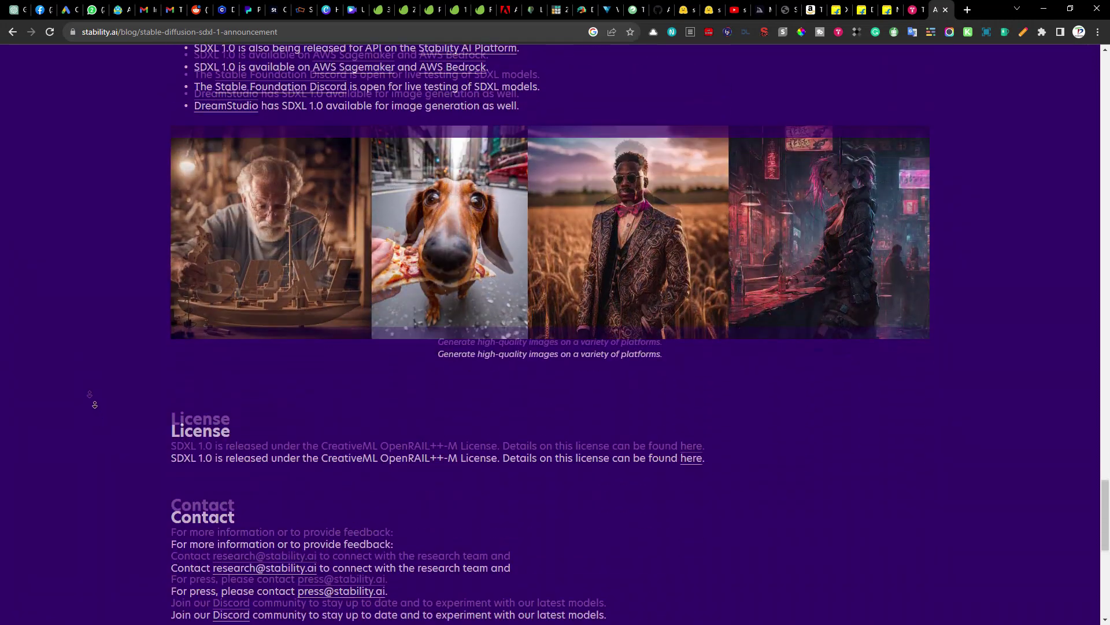
{"action": "left_click", "coordinate": [90, 352]}
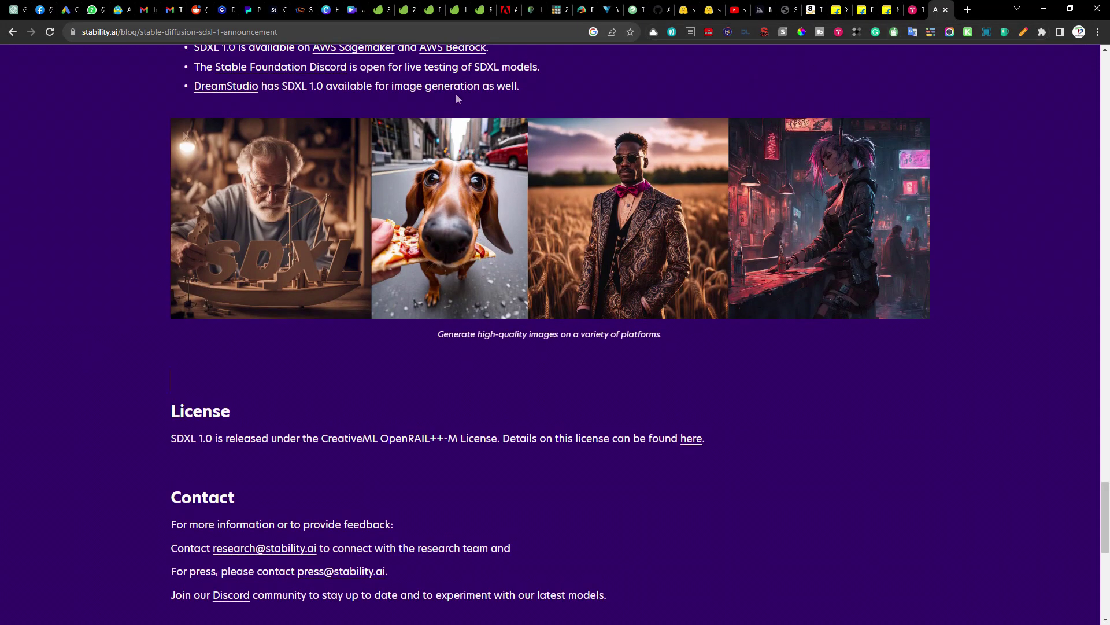
{"action": "left_click", "coordinate": [913, 10]}
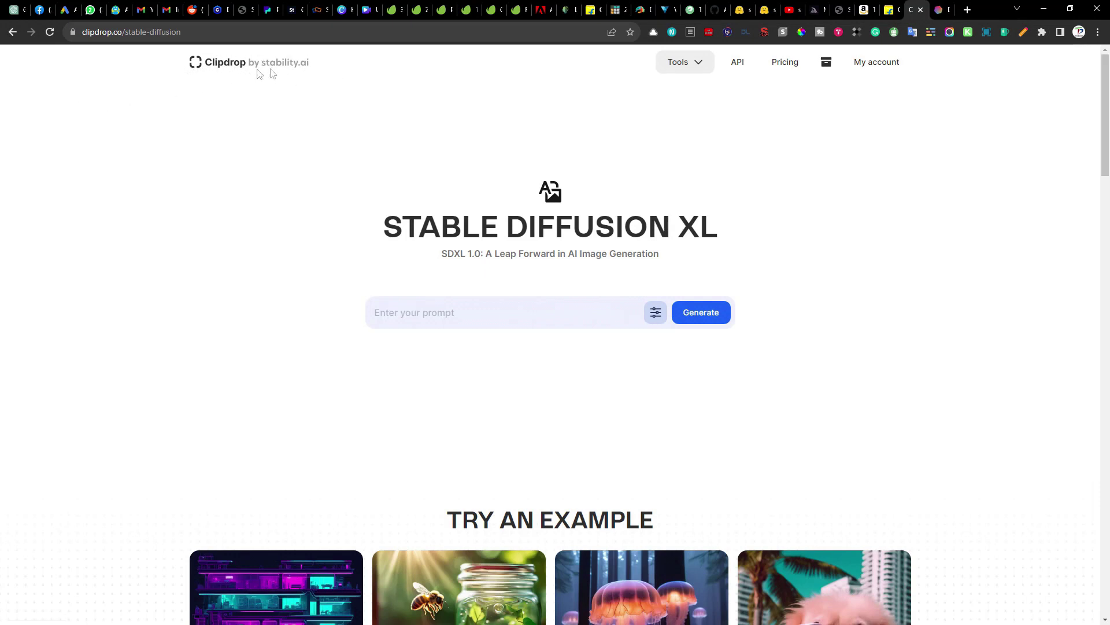
Move to the next tab and scroll through the SDXL images in the Stable Foundation bot-1 channel
{"action": "key", "text": "ctrl+Tab"}
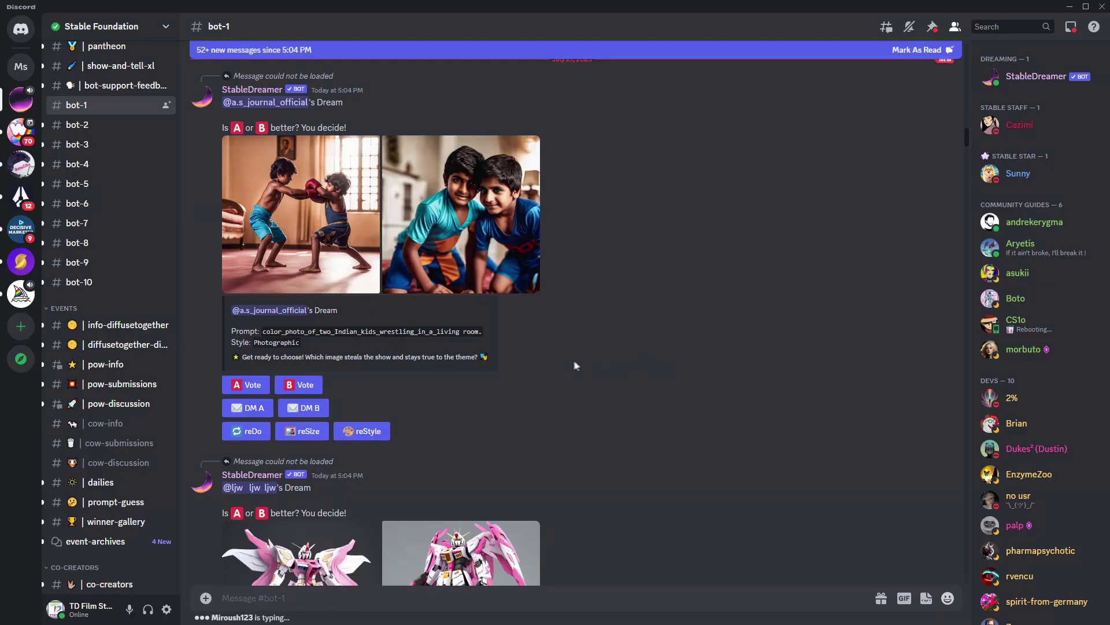
{"action": "scroll", "coordinate": [567, 324], "scroll_direction": "up", "scroll_amount": 5}
{"action": "scroll", "coordinate": [391, 266], "scroll_direction": "up", "scroll_amount": 4}
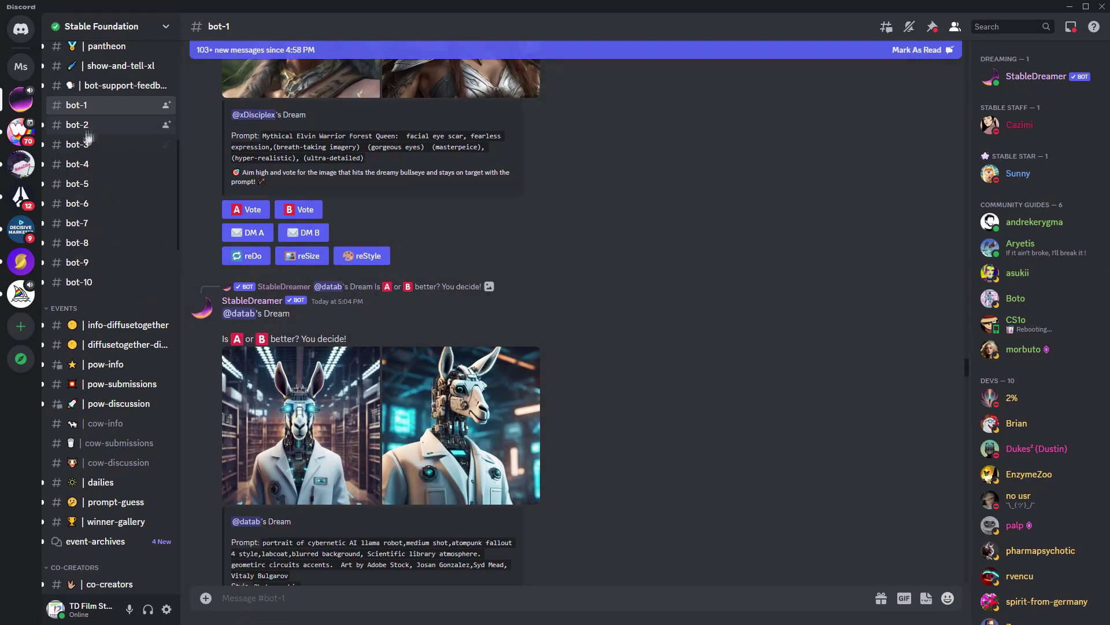
{"action": "scroll", "coordinate": [664, 256], "scroll_direction": "up", "scroll_amount": 5}
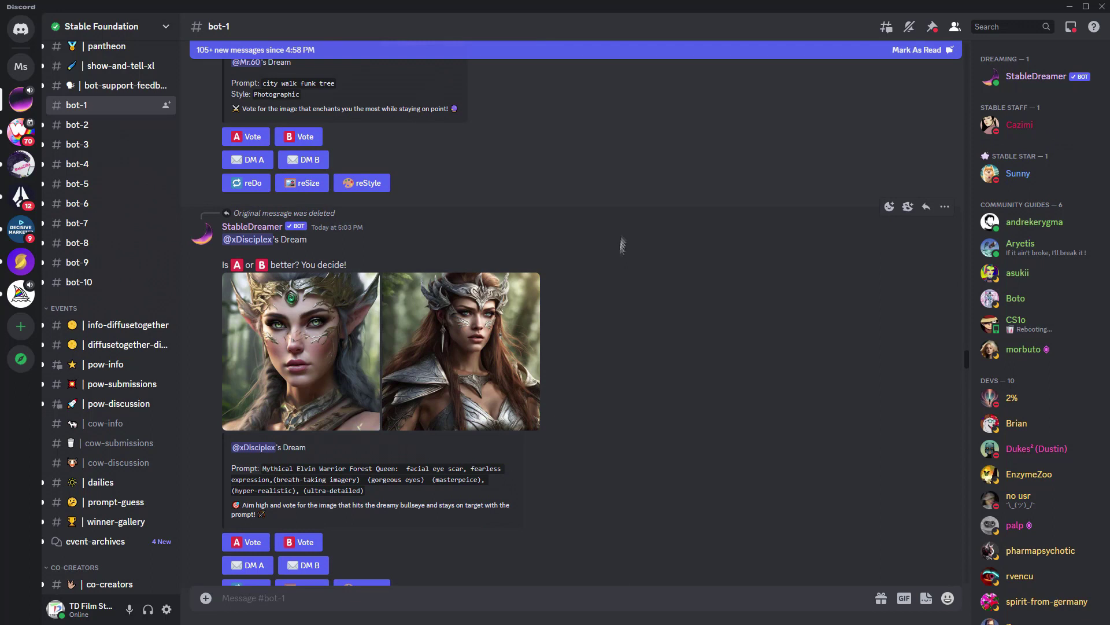
{"action": "scroll", "coordinate": [619, 251], "scroll_direction": "up", "scroll_amount": 5}
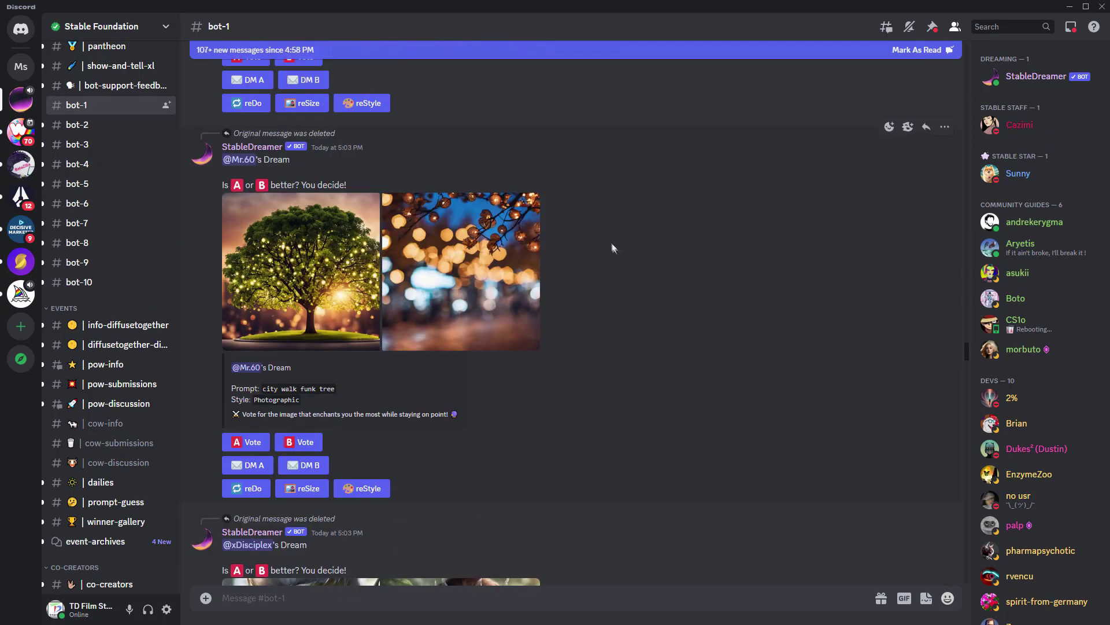
{"action": "scroll", "coordinate": [611, 252], "scroll_direction": "up", "scroll_amount": 10}
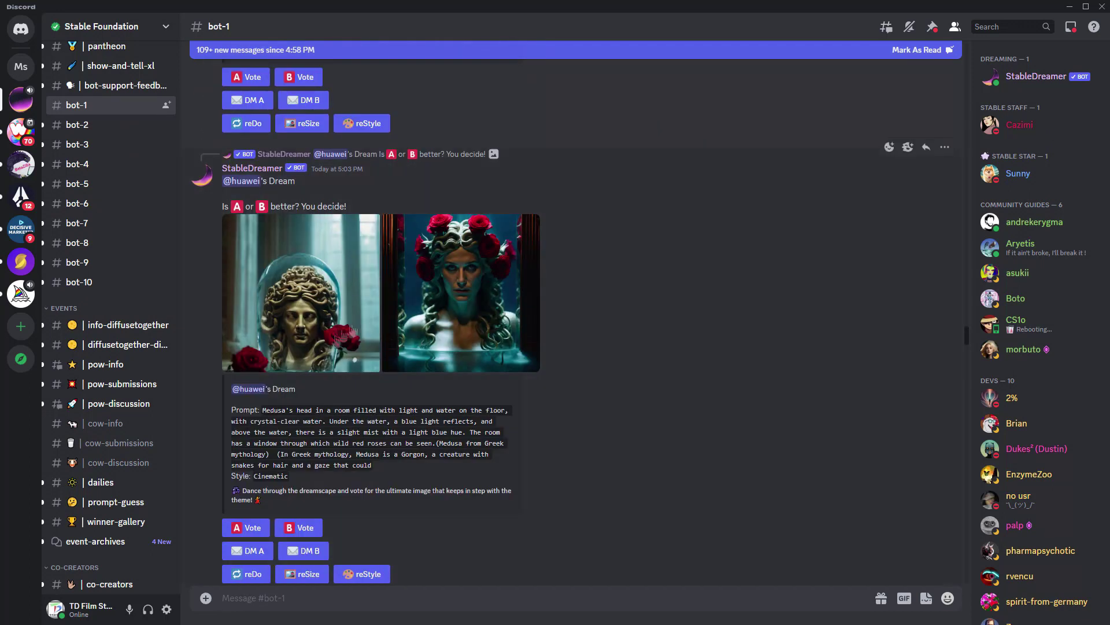
{"action": "scroll", "coordinate": [642, 302], "scroll_direction": "down", "scroll_amount": 3}
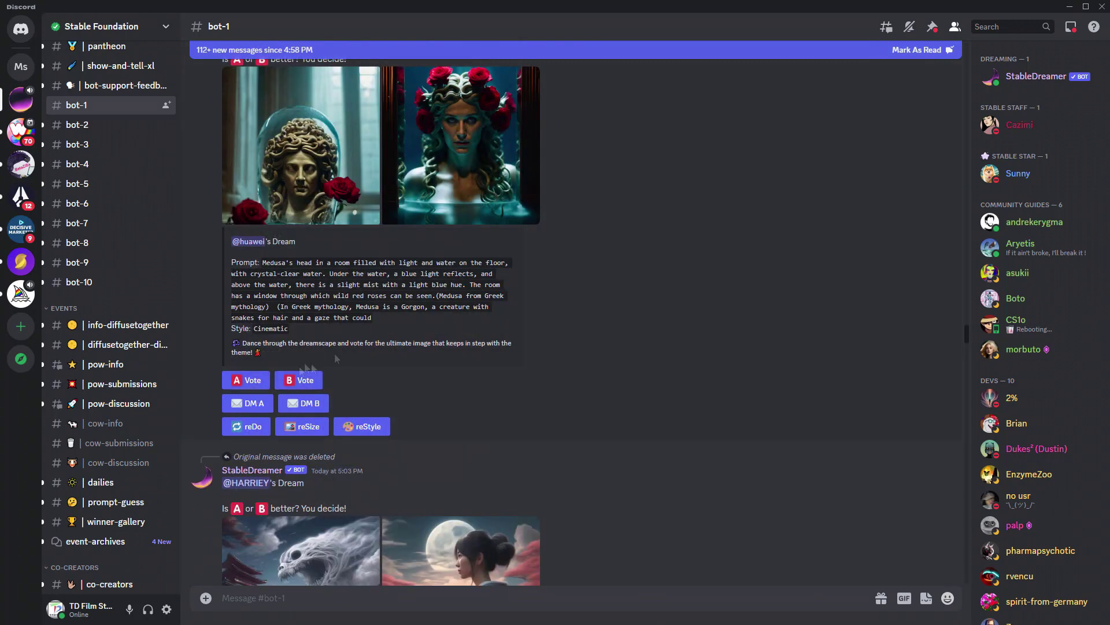
{"action": "scroll", "coordinate": [630, 243], "scroll_direction": "up", "scroll_amount": 2}
{"action": "scroll", "coordinate": [613, 236], "scroll_direction": "up", "scroll_amount": 3}
{"action": "scroll", "coordinate": [595, 236], "scroll_direction": "up", "scroll_amount": 6}
{"action": "scroll", "coordinate": [649, 335], "scroll_direction": "down", "scroll_amount": 15}
{"action": "scroll", "coordinate": [602, 370], "scroll_direction": "down", "scroll_amount": 10}
{"action": "scroll", "coordinate": [597, 373], "scroll_direction": "down", "scroll_amount": 15}
{"action": "scroll", "coordinate": [599, 446], "scroll_direction": "down", "scroll_amount": 5}
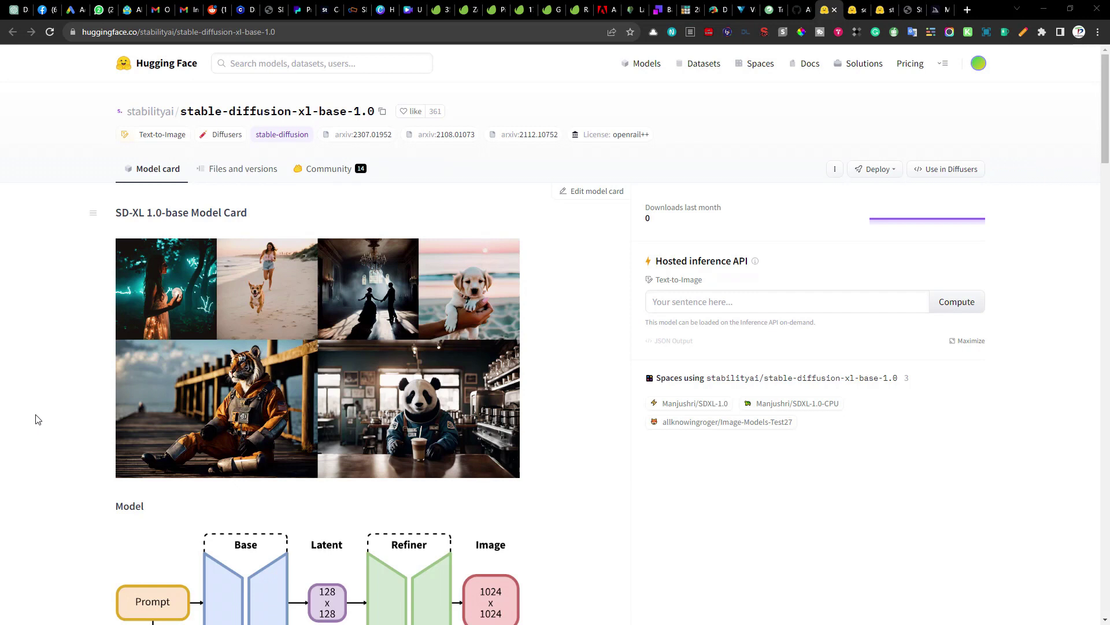
View the sd_xl_offset_example-lora_1.0.safetensors page, then return to the stable-diffusion-webui repository
{"action": "key", "text": "ctrl+Tab"}
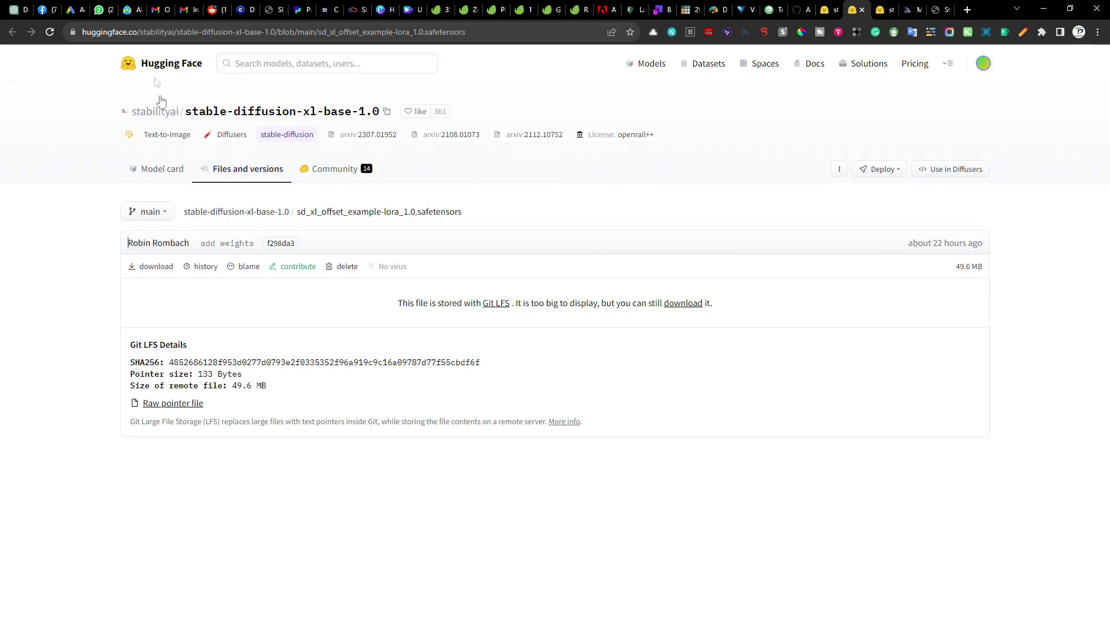
{"action": "key", "text": "ctrl+shift+Tab"}
{"action": "key", "text": "ctrl+shift+Tab"}
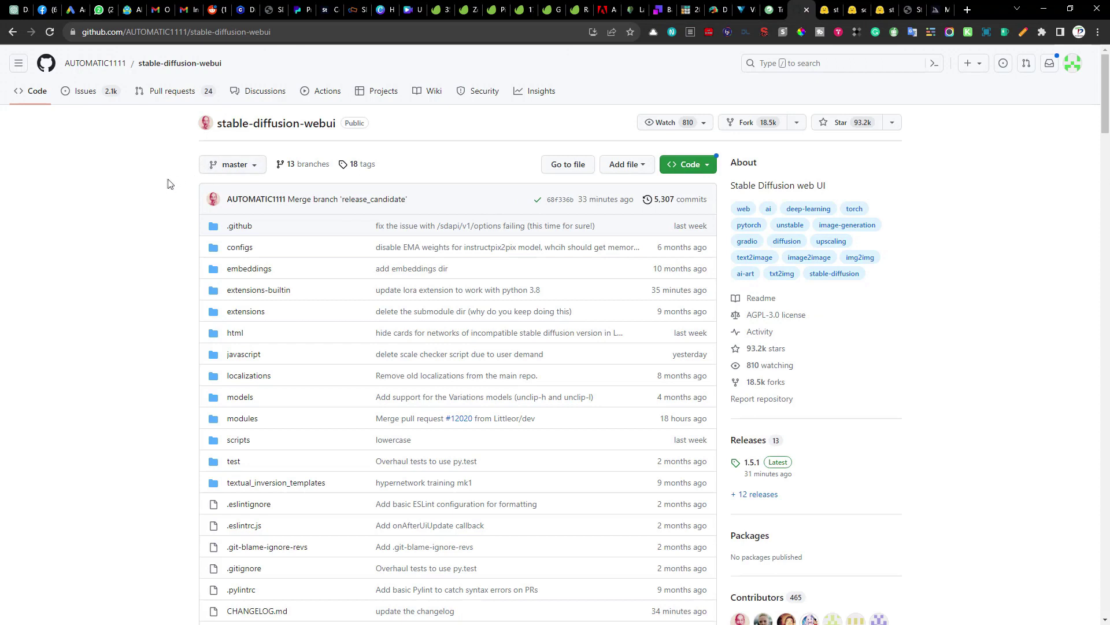
Select the repository's web address in the address bar, then clear the selection
{"action": "mouse_move", "coordinate": [92, 65]}
{"action": "left_click", "coordinate": [231, 32]}
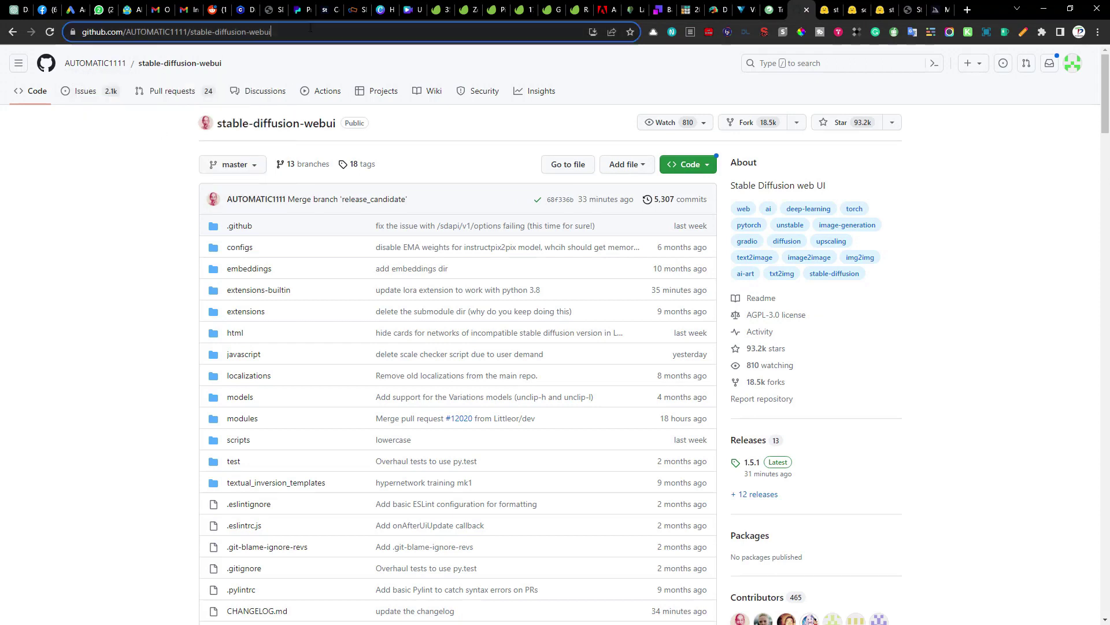
{"action": "left_click", "coordinate": [118, 336]}
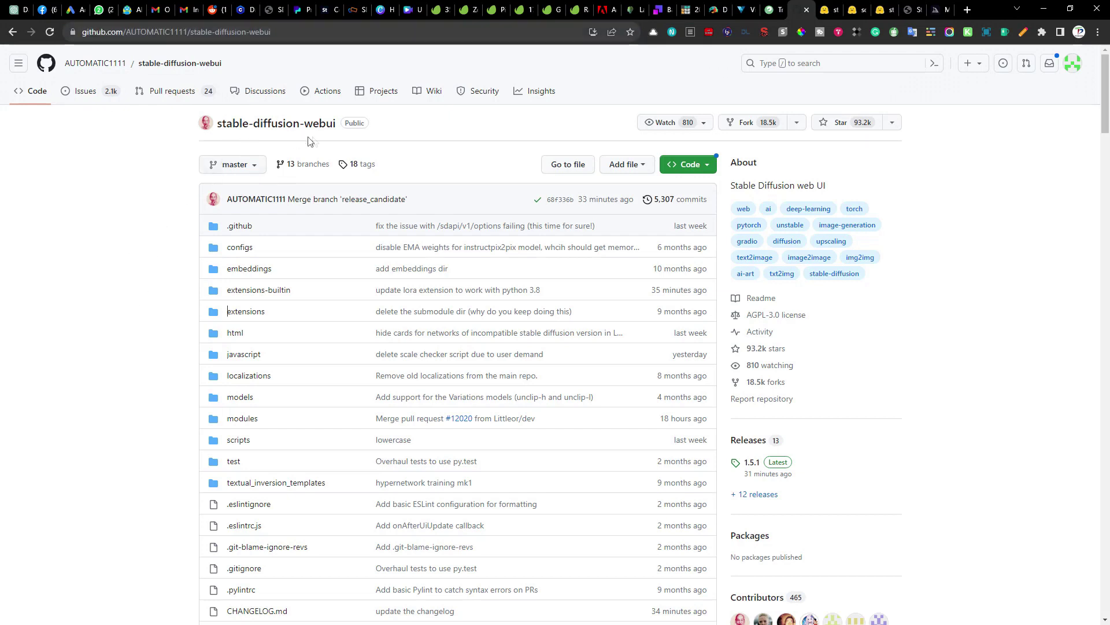
{"action": "left_click", "coordinate": [135, 273]}
Download the stable-diffusion-webui repository as a ZIP into C:\SD\bckup
{"action": "scroll", "coordinate": [98, 312], "scroll_direction": "down", "scroll_amount": 15}
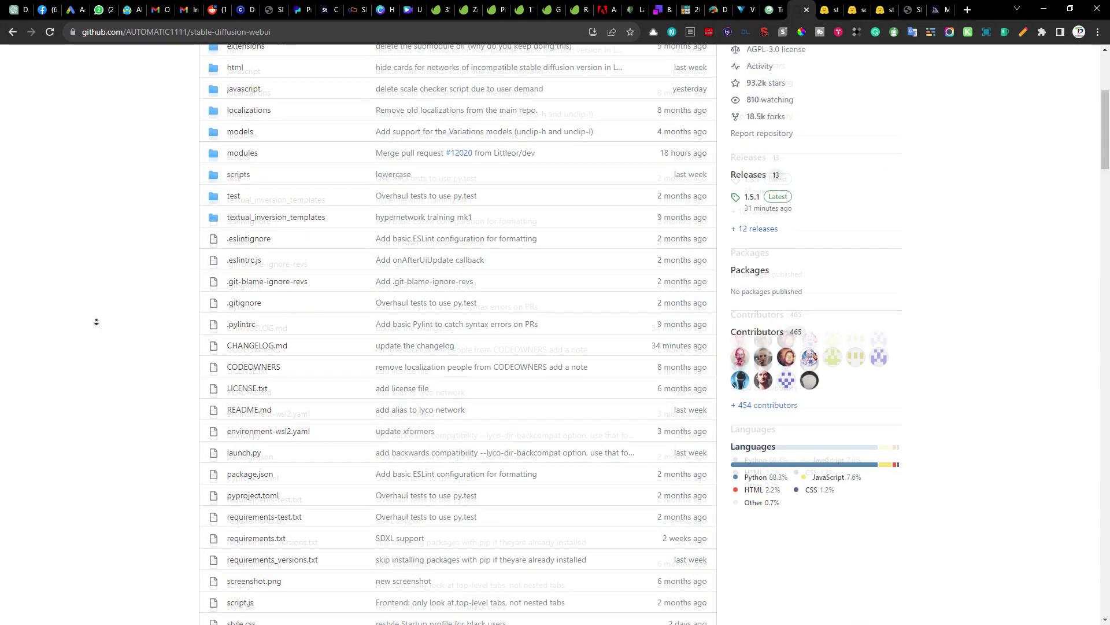
{"action": "scroll", "coordinate": [162, 162], "scroll_direction": "up", "scroll_amount": 15}
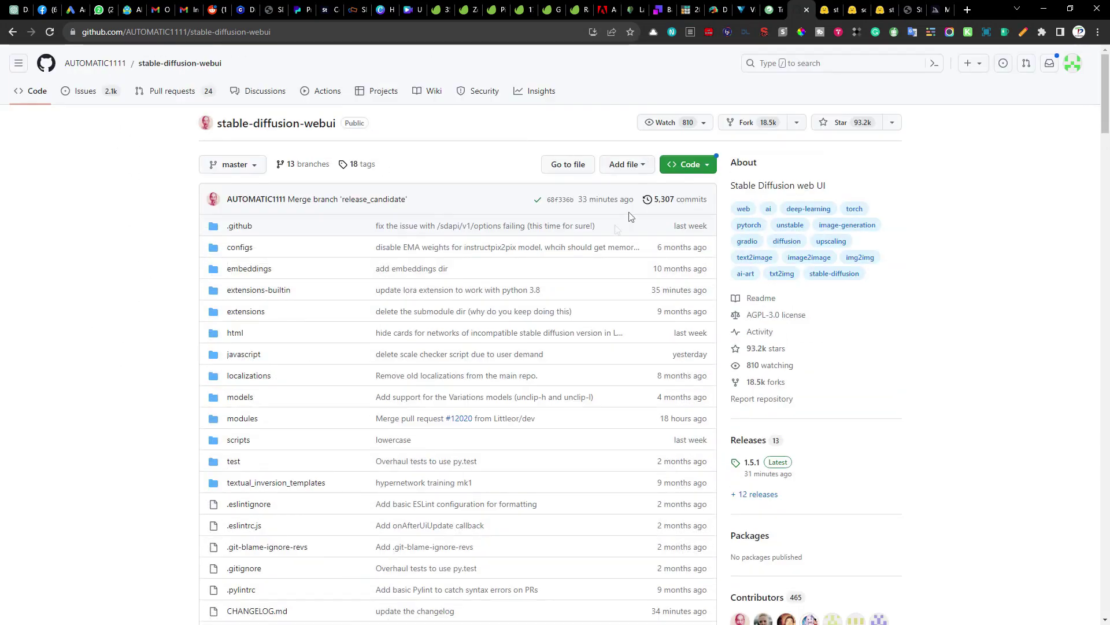
{"action": "scroll", "coordinate": [92, 394], "scroll_direction": "down", "scroll_amount": 8}
{"action": "scroll", "coordinate": [93, 370], "scroll_direction": "down", "scroll_amount": 5}
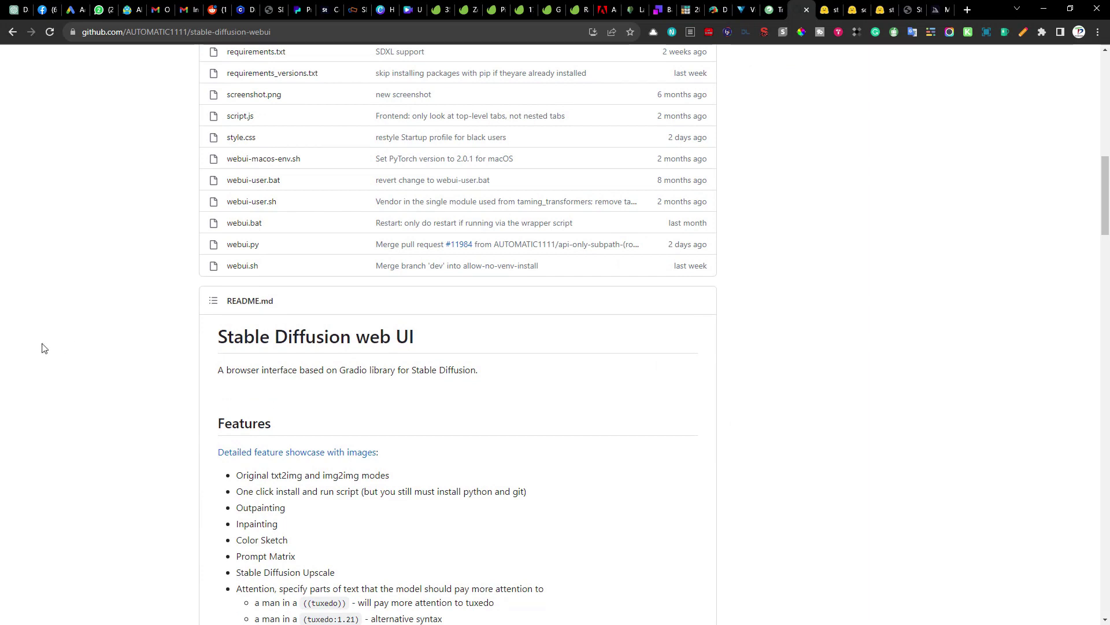
{"action": "scroll", "coordinate": [62, 292], "scroll_direction": "down", "scroll_amount": 3}
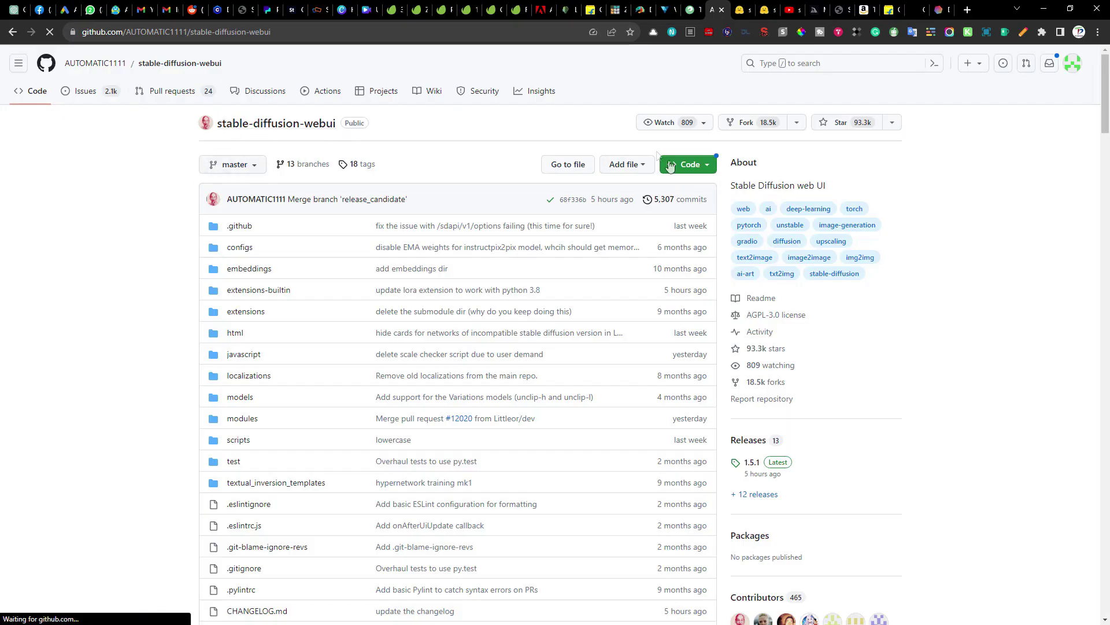
{"action": "left_click", "coordinate": [706, 168]}
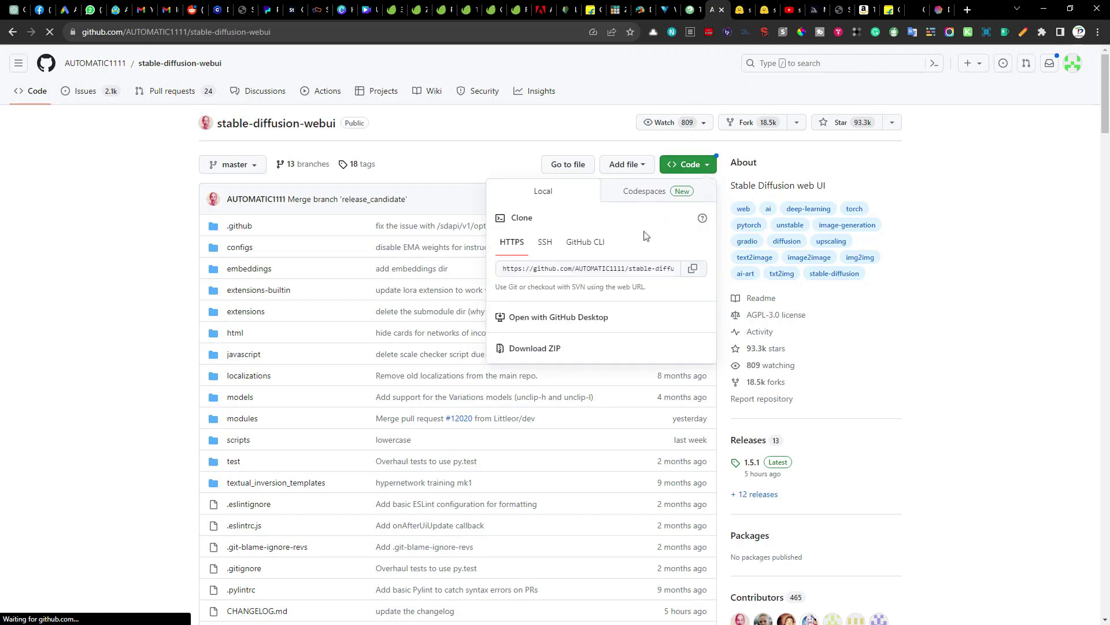
{"action": "left_click", "coordinate": [526, 354]}
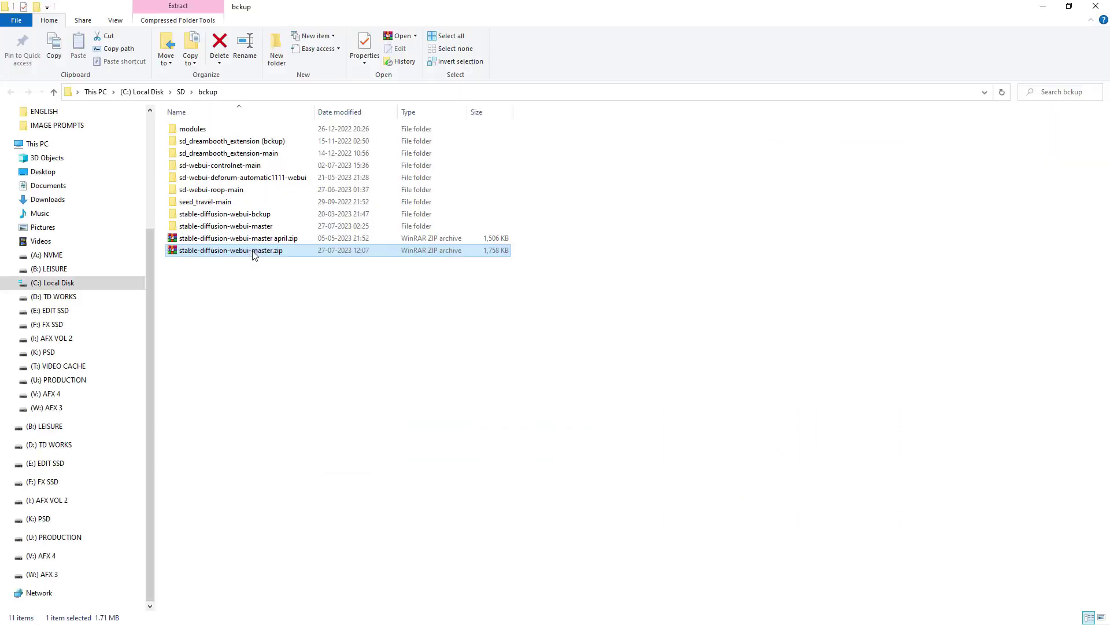
Extract the webui zip to stable-diffusion-webui-master\ and open its inner folder
{"action": "right_click", "coordinate": [255, 255]}
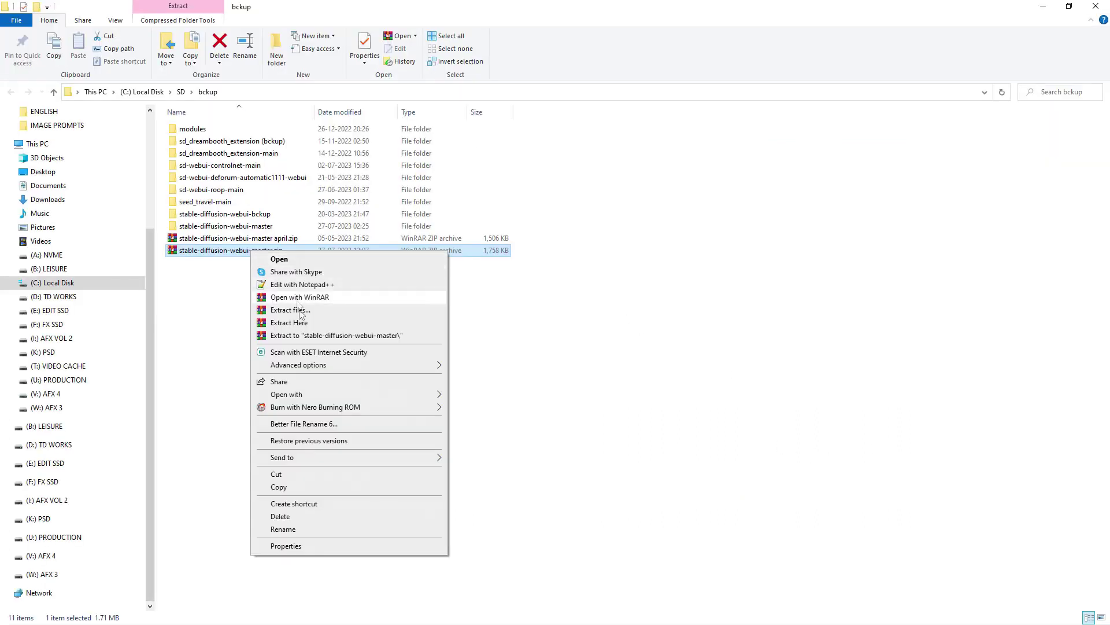
{"action": "left_click", "coordinate": [317, 331]}
{"action": "double_click", "coordinate": [255, 226]}
{"action": "double_click", "coordinate": [254, 129]}
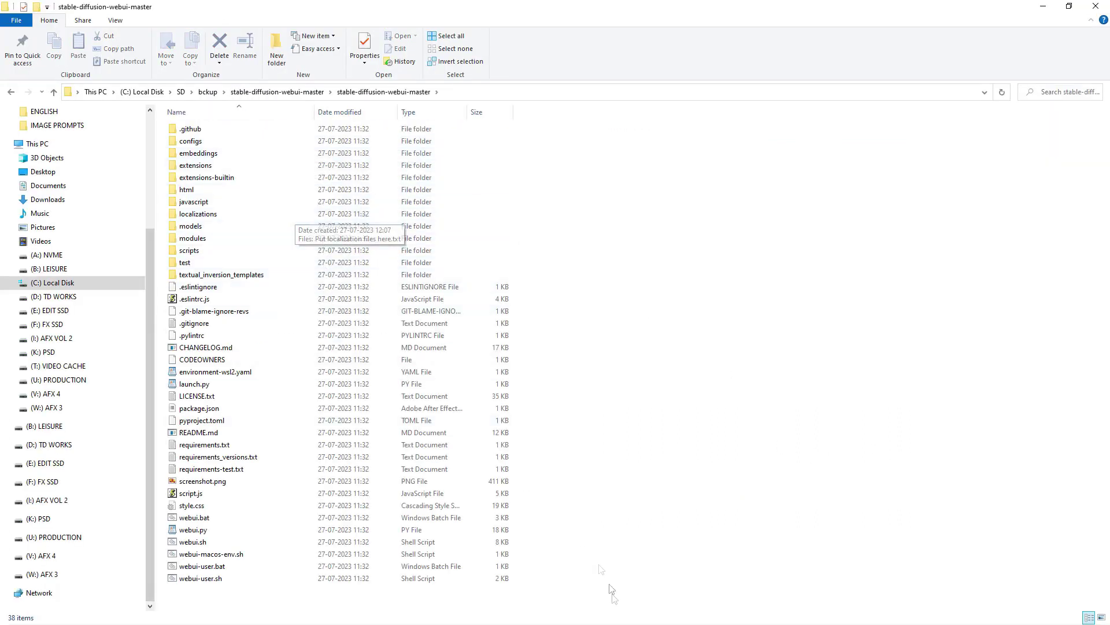
Copy all extracted files and open the existing C:\SD\stable-diffusion-webui-master install
{"action": "left_click_drag", "start_coordinate": [630, 603], "coordinate": [205, 109]}
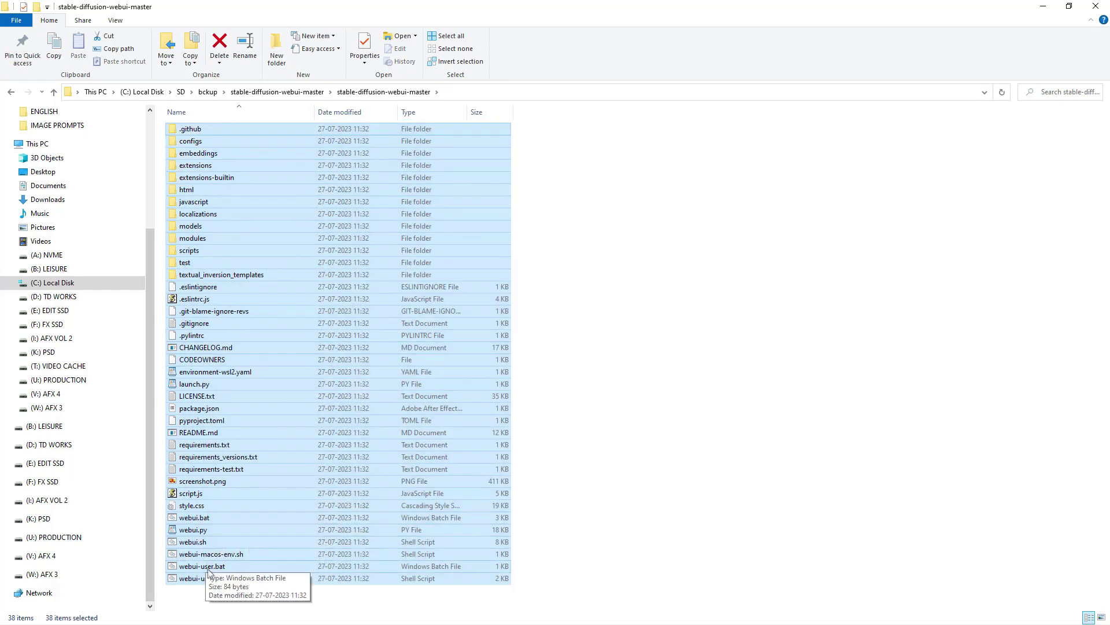
{"action": "key", "text": "ctrl+c"}
{"action": "left_click", "coordinate": [181, 91]}
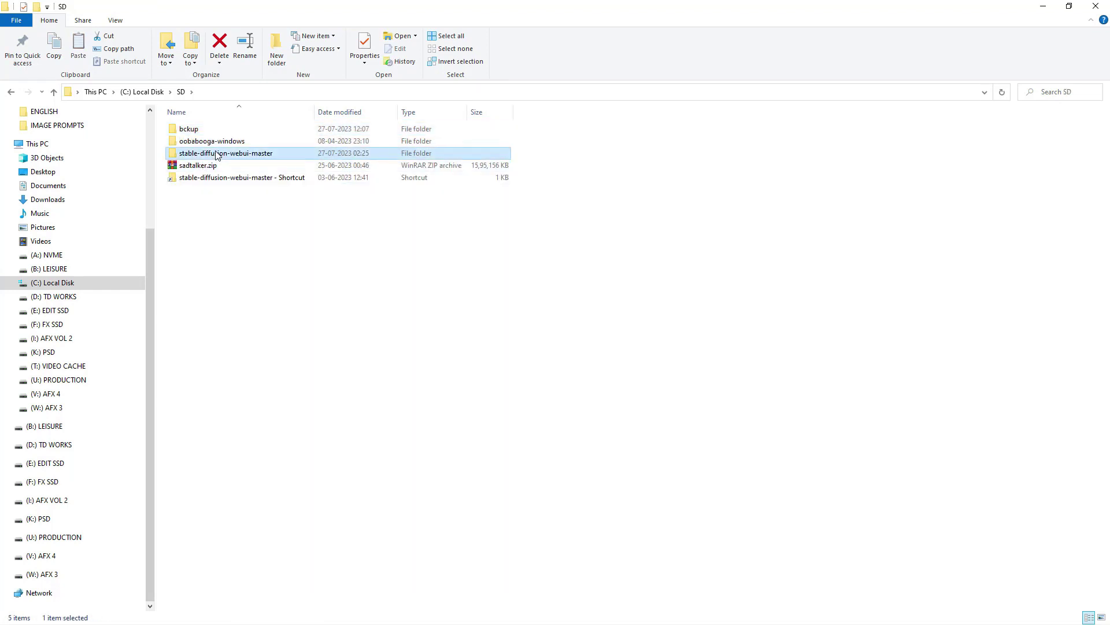
{"action": "double_click", "coordinate": [214, 152]}
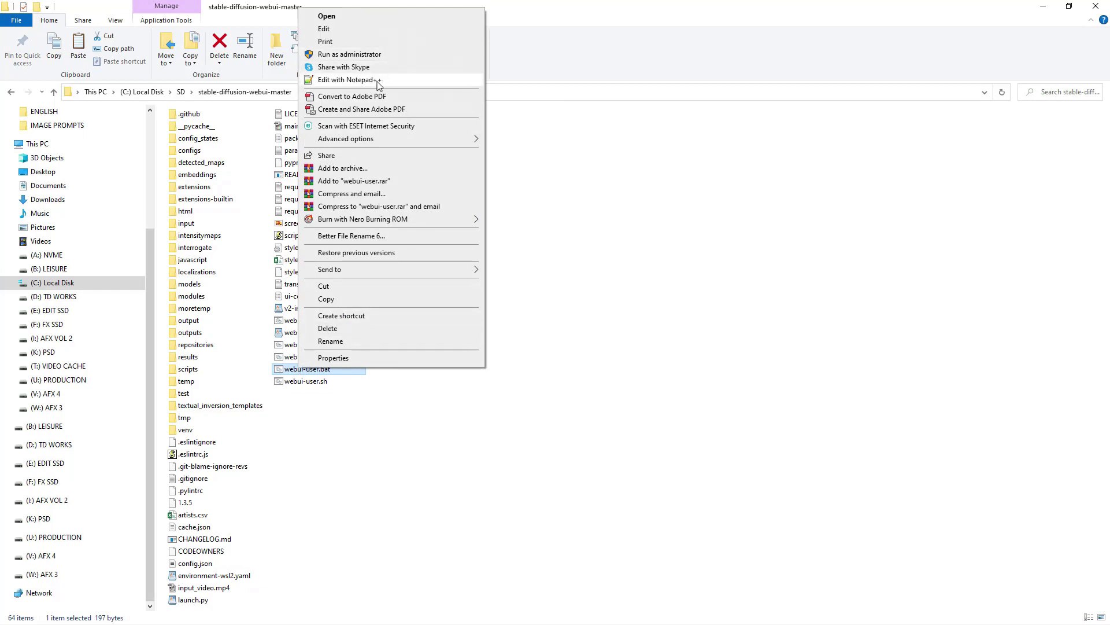
Try --no-half-vae and --lowvram in webui-user.bat's COMMANDLINE_ARGS, revert to --xformers --api, and close
{"action": "left_click", "coordinate": [406, 83]}
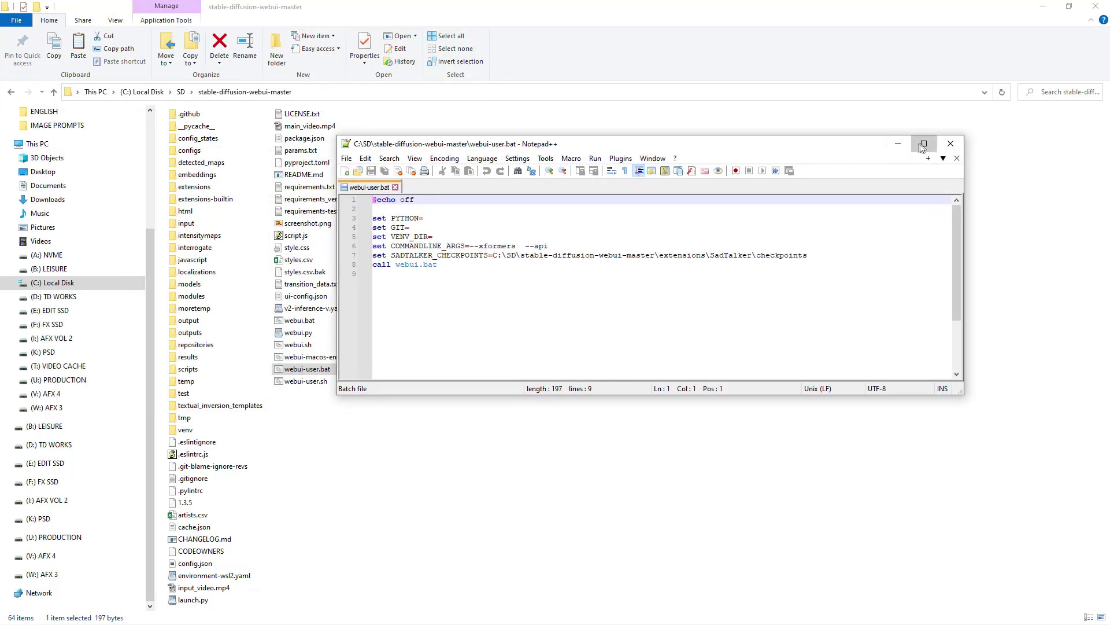
{"action": "left_click_drag", "start_coordinate": [134, 108], "coordinate": [180, 108]}
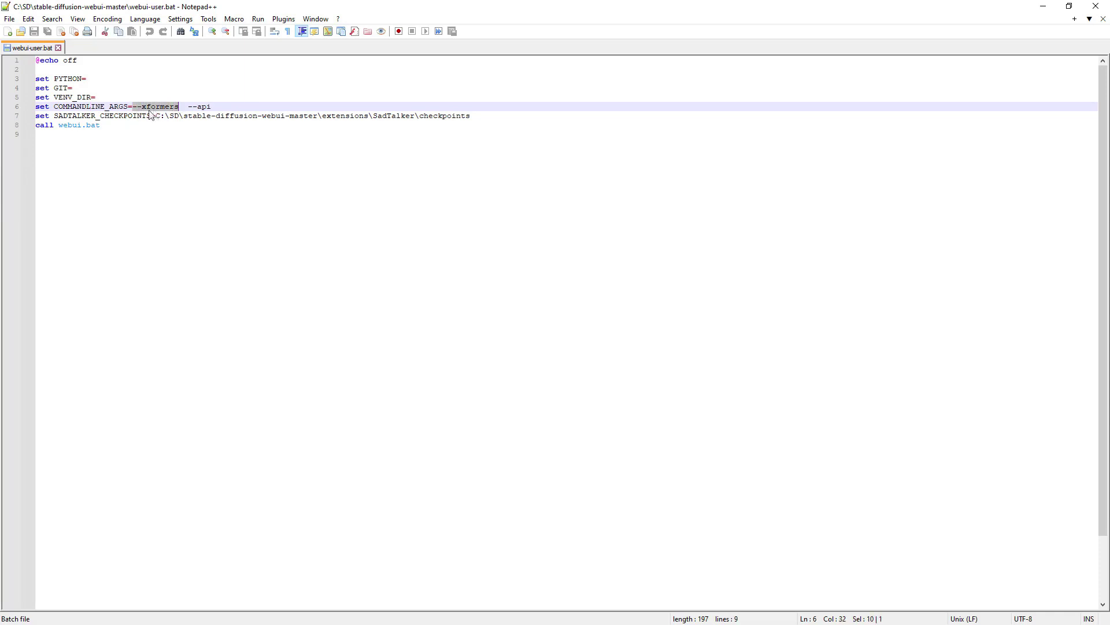
{"action": "key", "text": "ctrl+v"}
{"action": "left_click_drag", "start_coordinate": [248, 108], "coordinate": [290, 108]}
{"action": "key", "text": "ctrl+v"}
{"action": "key", "text": "ctrl+z"}
{"action": "key", "text": "ctrl+z"}
{"action": "left_click", "coordinate": [59, 49]}
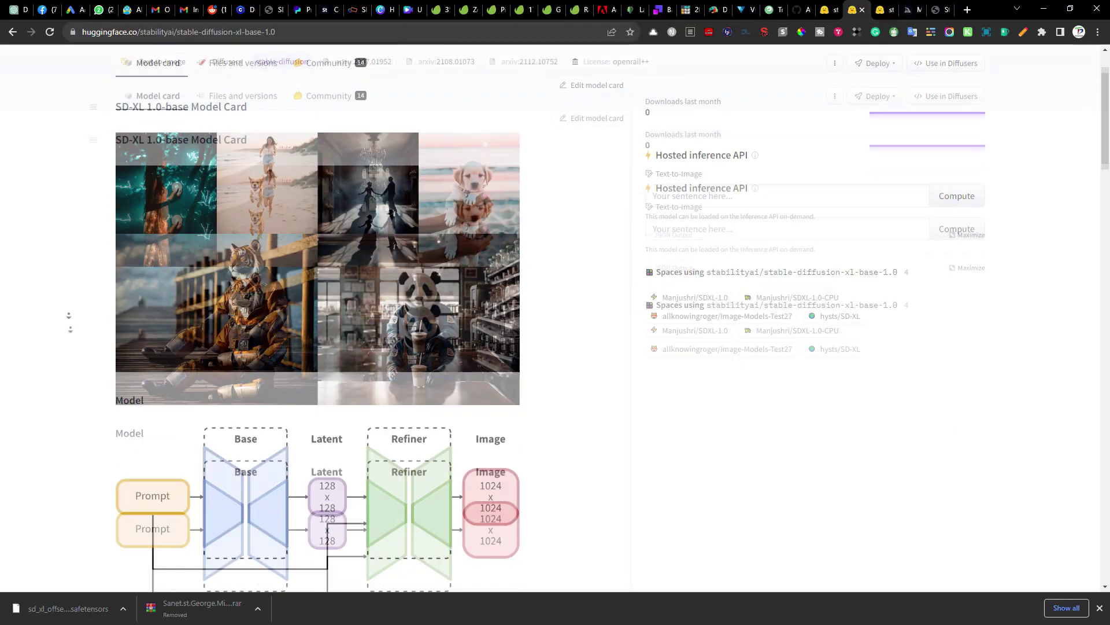
Show the stable-diffusion-xl-base-1.0 Files and versions list down to its safetensors weights
{"action": "scroll", "coordinate": [75, 231], "scroll_direction": "up", "scroll_amount": 3}
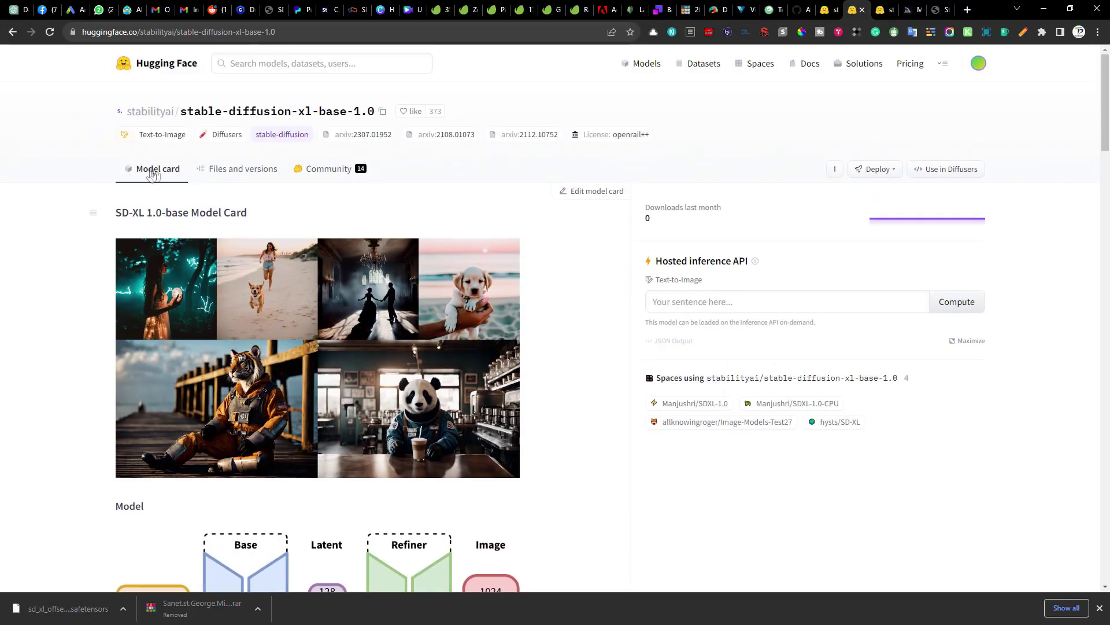
{"action": "left_click", "coordinate": [243, 171]}
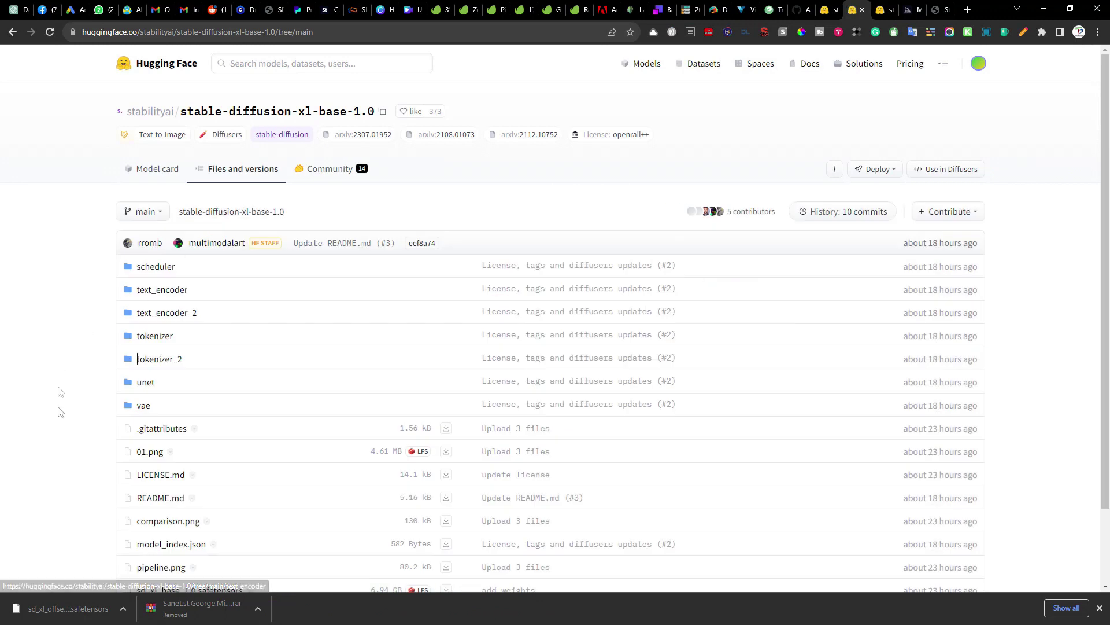
{"action": "scroll", "coordinate": [58, 405], "scroll_direction": "down", "scroll_amount": 2}
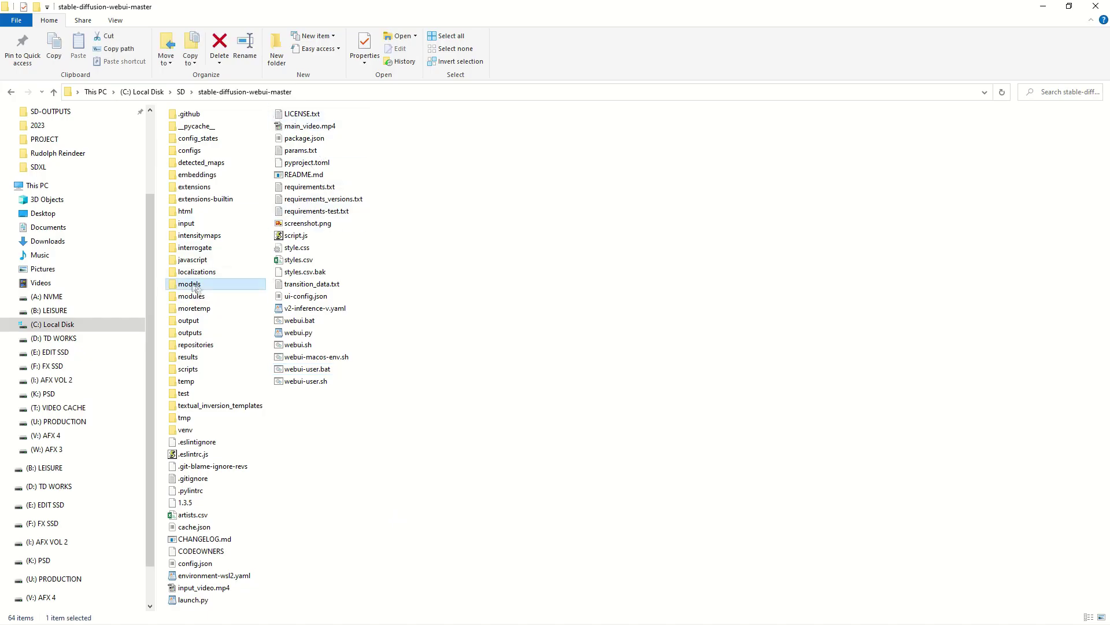
Check sd_xl_base_1.0 and sd_xl_refiner_1.0 in models\Stable-diffusion; save the offset LoRA into models\Lora
{"action": "double_click", "coordinate": [193, 285]}
{"action": "double_click", "coordinate": [249, 429]}
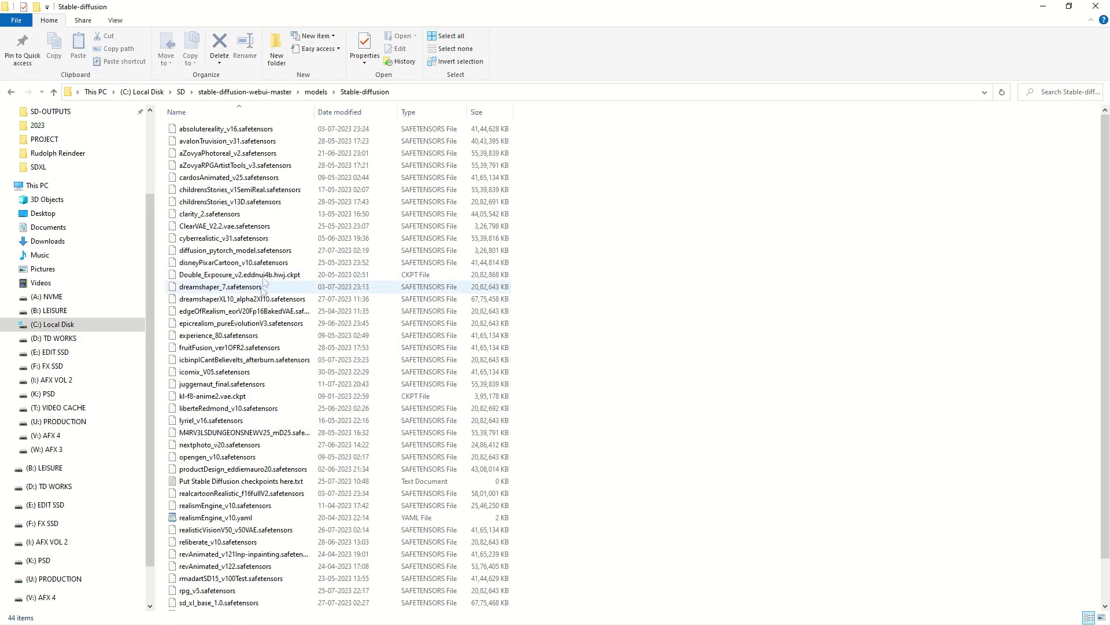
{"action": "scroll", "coordinate": [243, 463], "scroll_direction": "down", "scroll_amount": 2}
{"action": "left_click", "coordinate": [243, 556]}
{"action": "left_click", "coordinate": [244, 568], "text": "shift"}
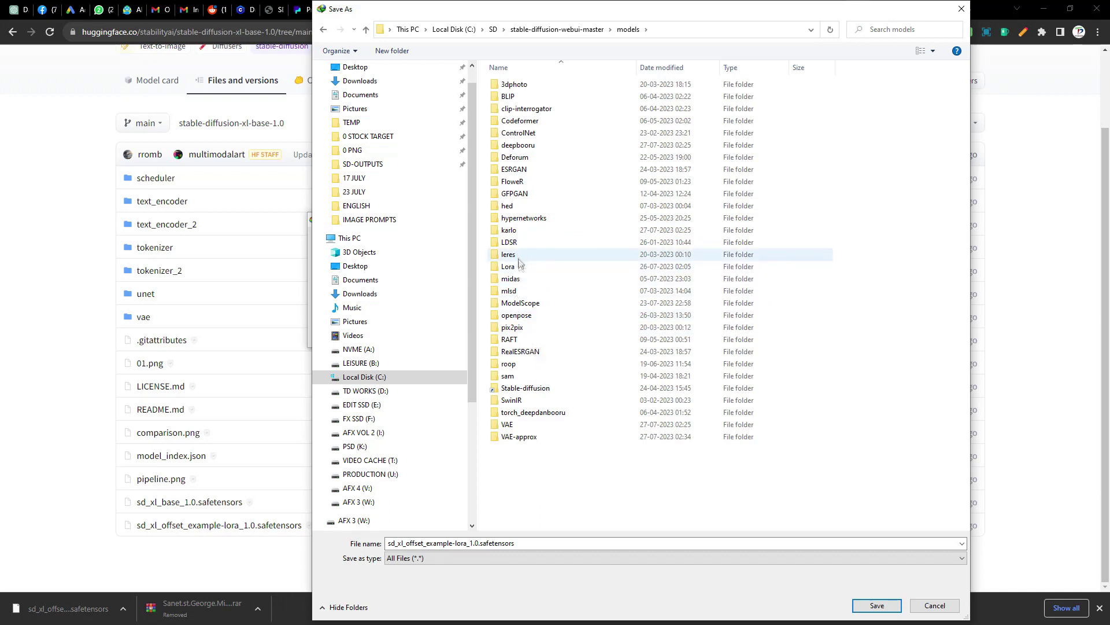
{"action": "double_click", "coordinate": [509, 267]}
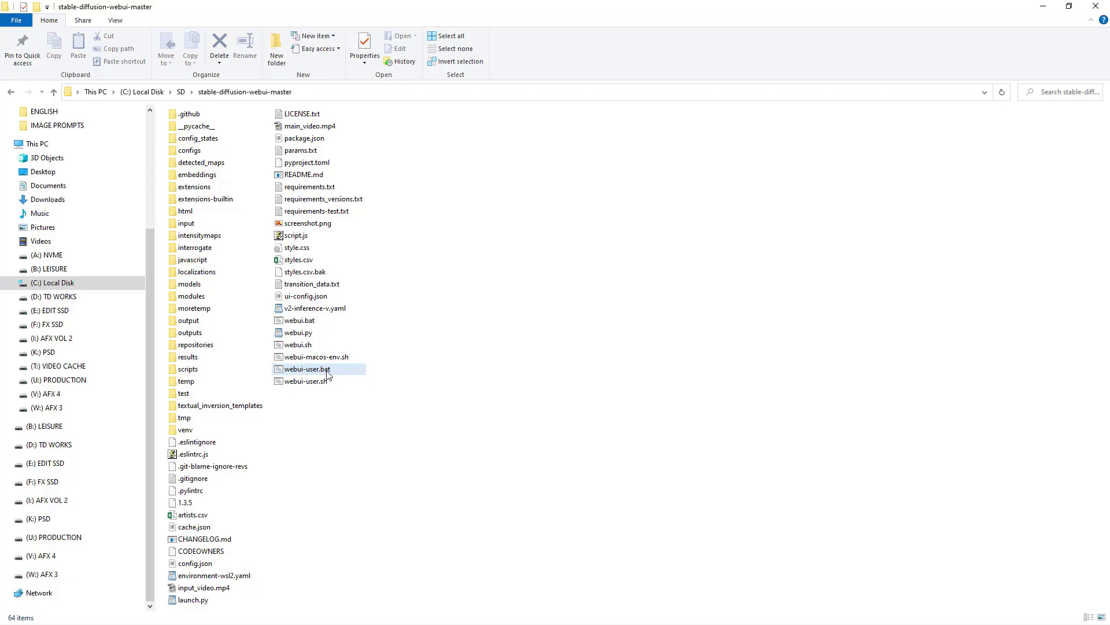
Run webui-user.bat and maximize its console window
{"action": "left_click", "coordinate": [330, 371]}
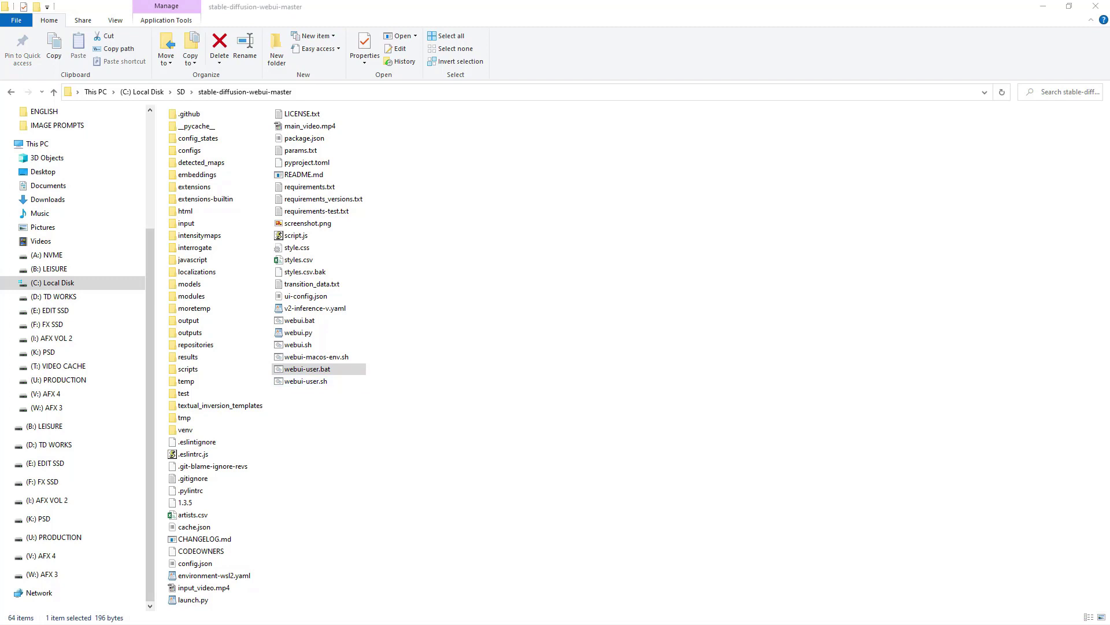
{"action": "key", "text": "Return"}
{"action": "left_click", "coordinate": [845, 100]}
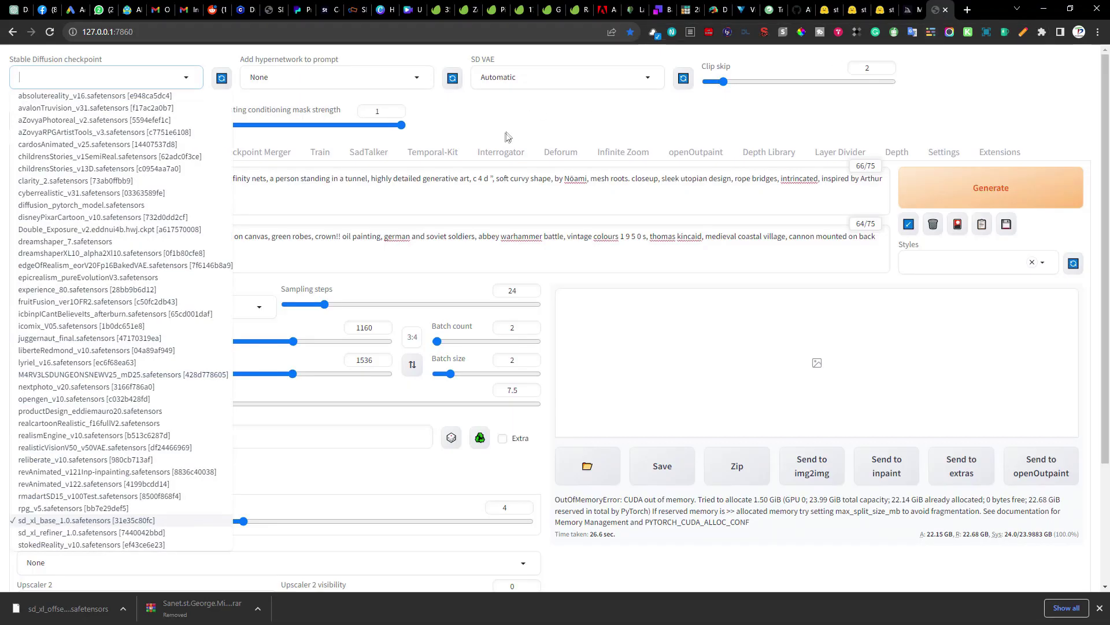
Choose sd_xl_base_1.0.safetensors in the Stable Diffusion checkpoint dropdown
{"action": "left_click", "coordinate": [34, 521]}
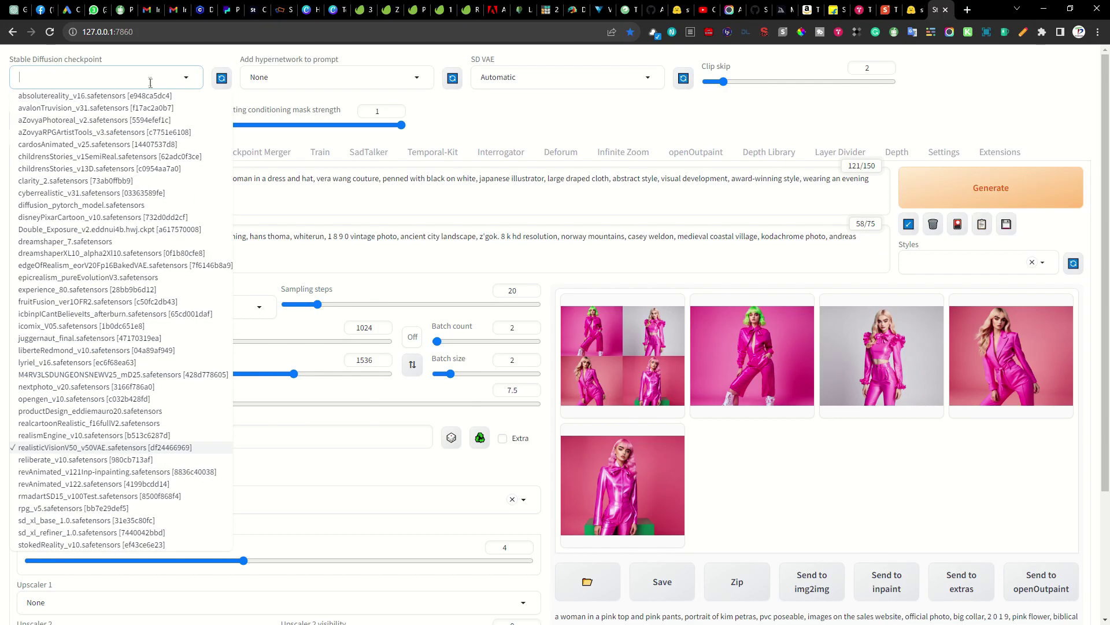
{"action": "left_click", "coordinate": [69, 522]}
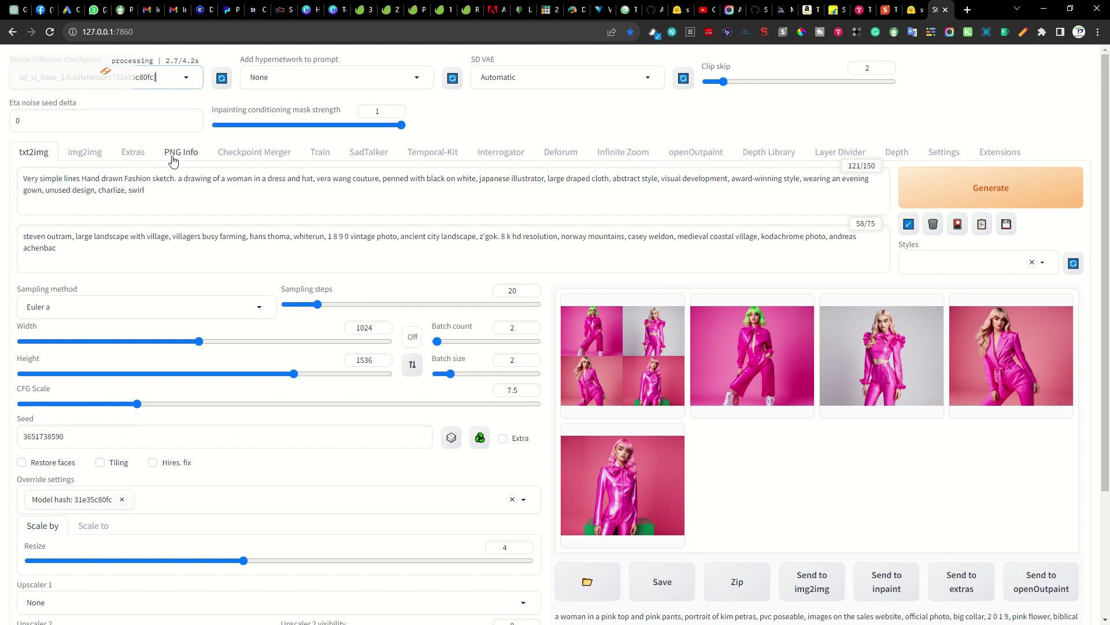
Review the fashion-sketch prompt and negative prompt, keeping Euler a as the sampler
{"action": "left_click_drag", "start_coordinate": [149, 190], "coordinate": [23, 180]}
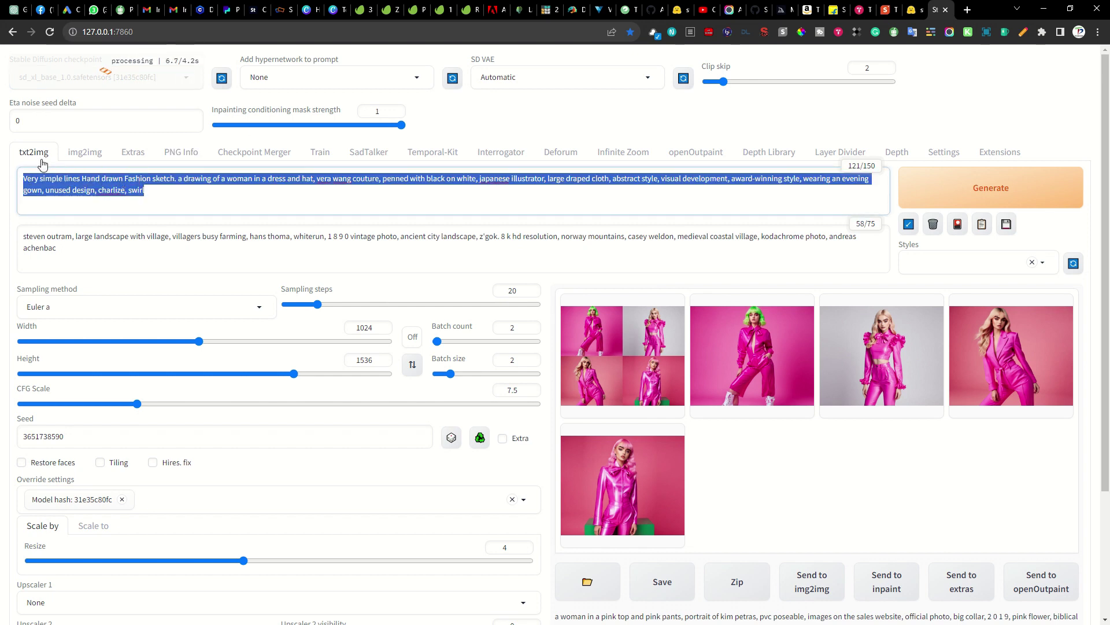
{"action": "left_click", "coordinate": [156, 195]}
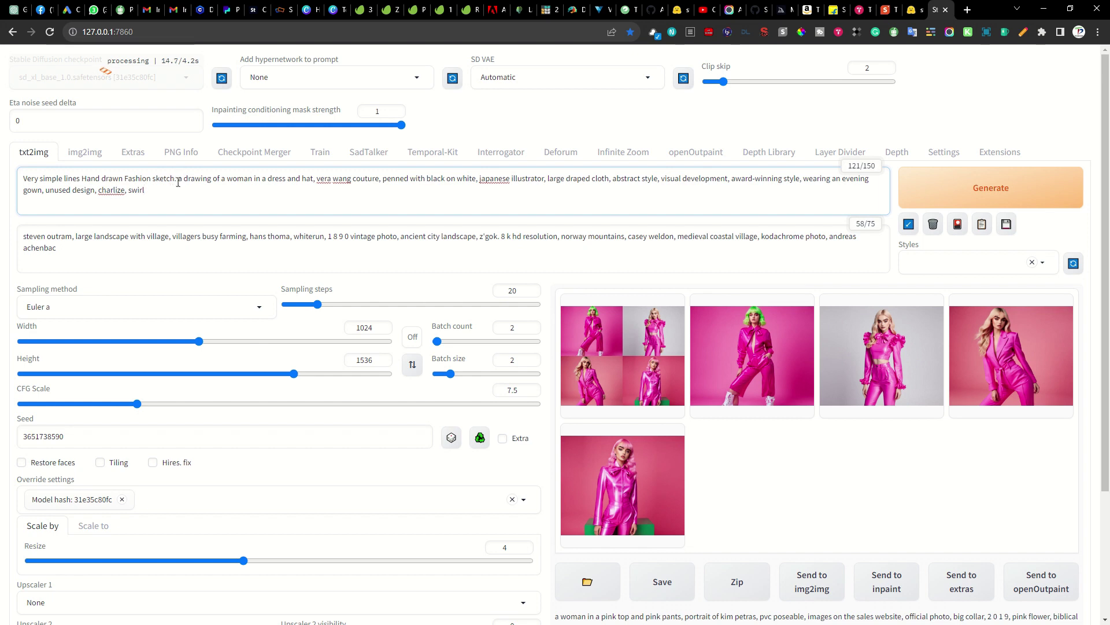
{"action": "left_click", "coordinate": [86, 248]}
{"action": "key", "text": "ctrl+a"}
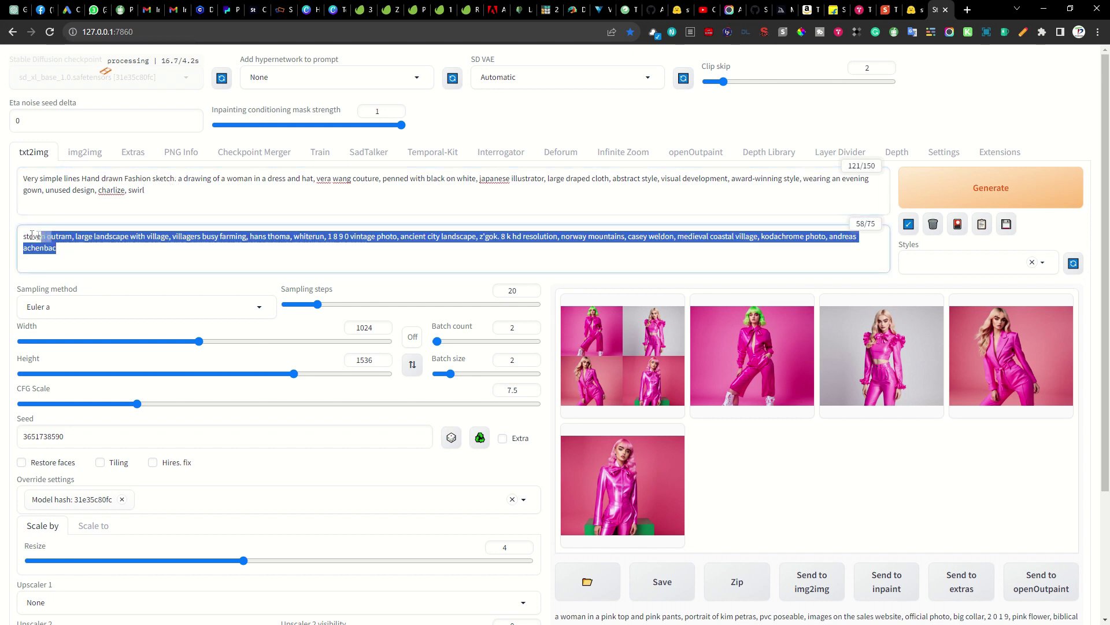
{"action": "left_click", "coordinate": [85, 308]}
{"action": "left_click", "coordinate": [55, 328]}
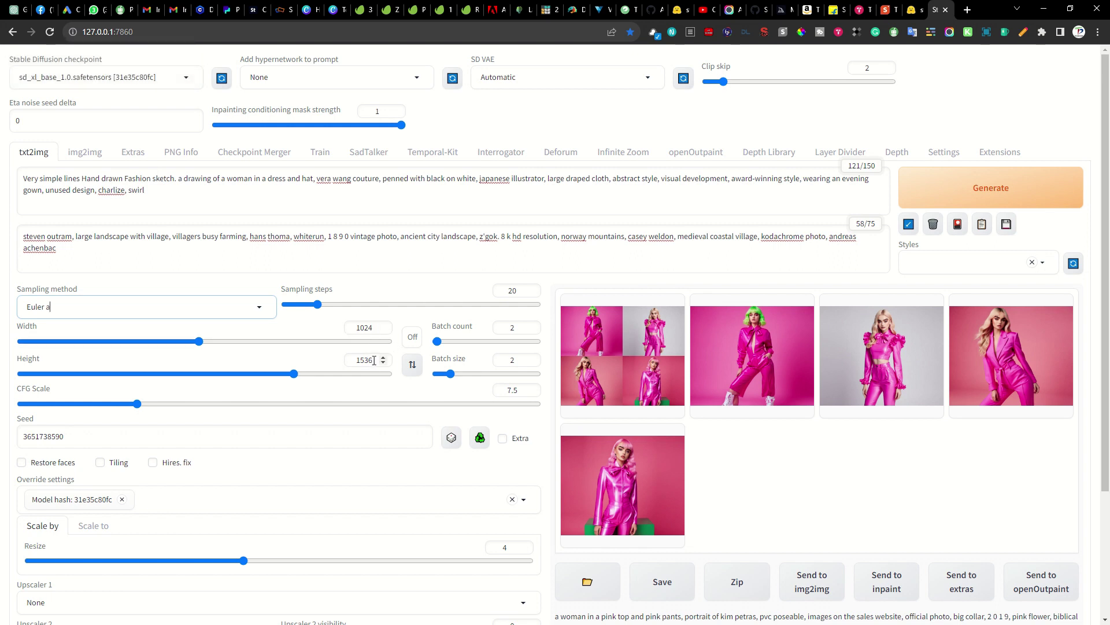
Set the image size to 896 wide by 1536 tall
{"action": "double_click", "coordinate": [366, 360]}
{"action": "type", "text": "1024"}
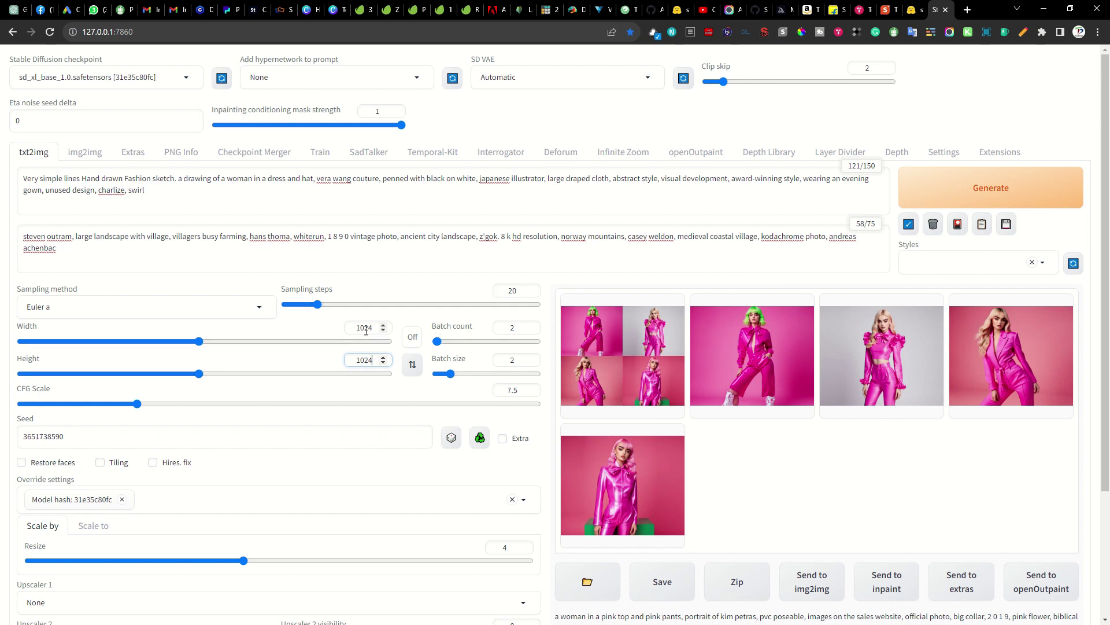
{"action": "left_click_drag", "start_coordinate": [375, 331], "coordinate": [347, 332]}
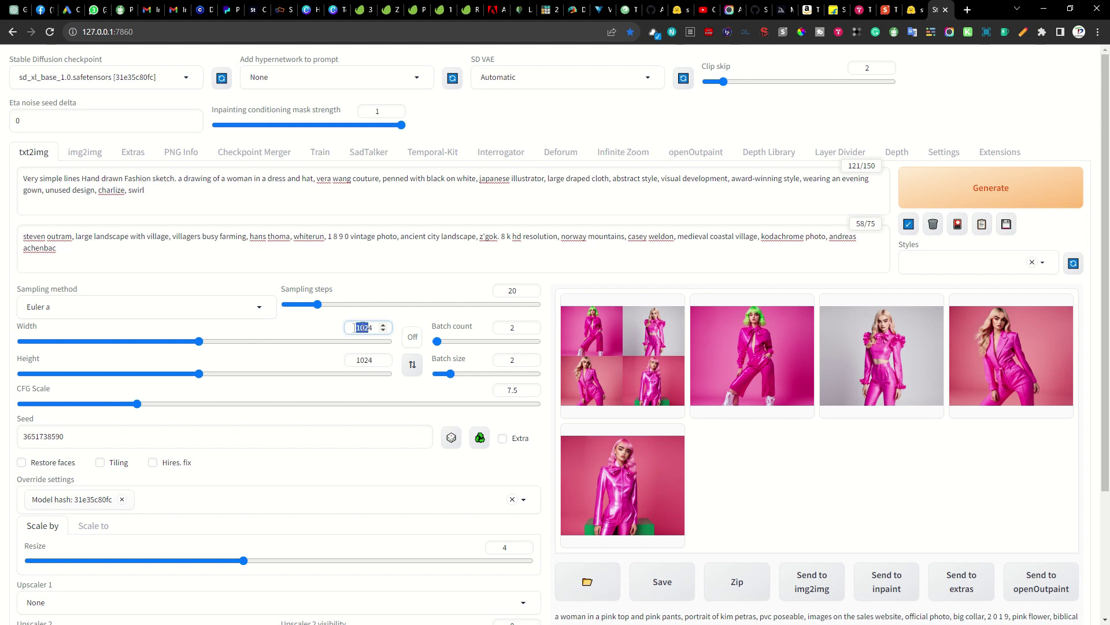
{"action": "type", "text": "89"}
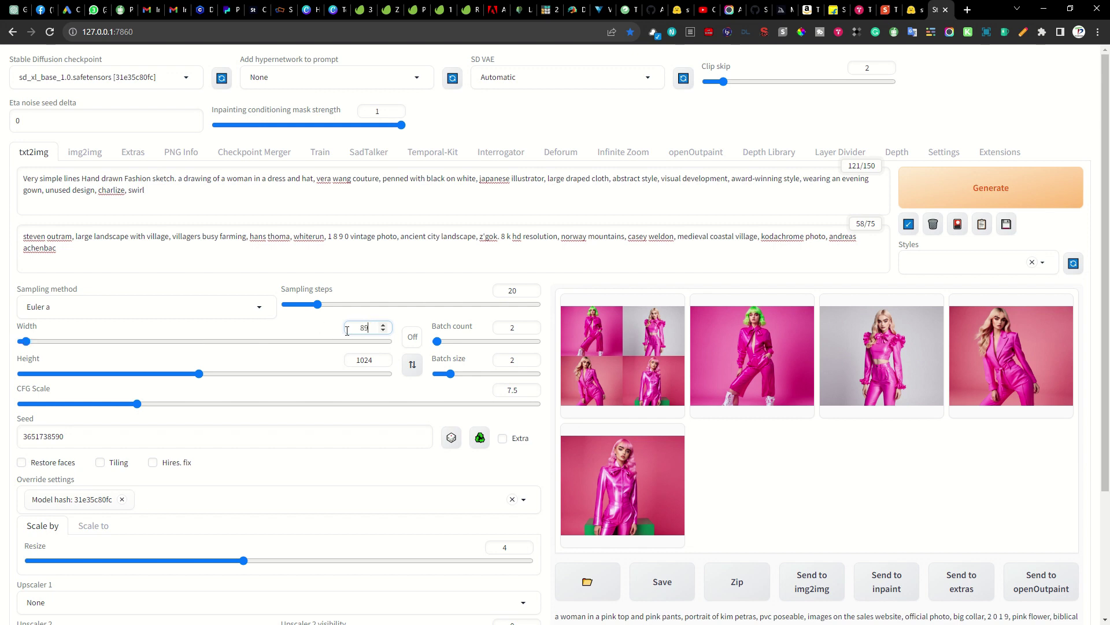
{"action": "type", "text": "6"}
{"action": "left_click_drag", "start_coordinate": [373, 360], "coordinate": [324, 363]}
{"action": "type", "text": "15"}
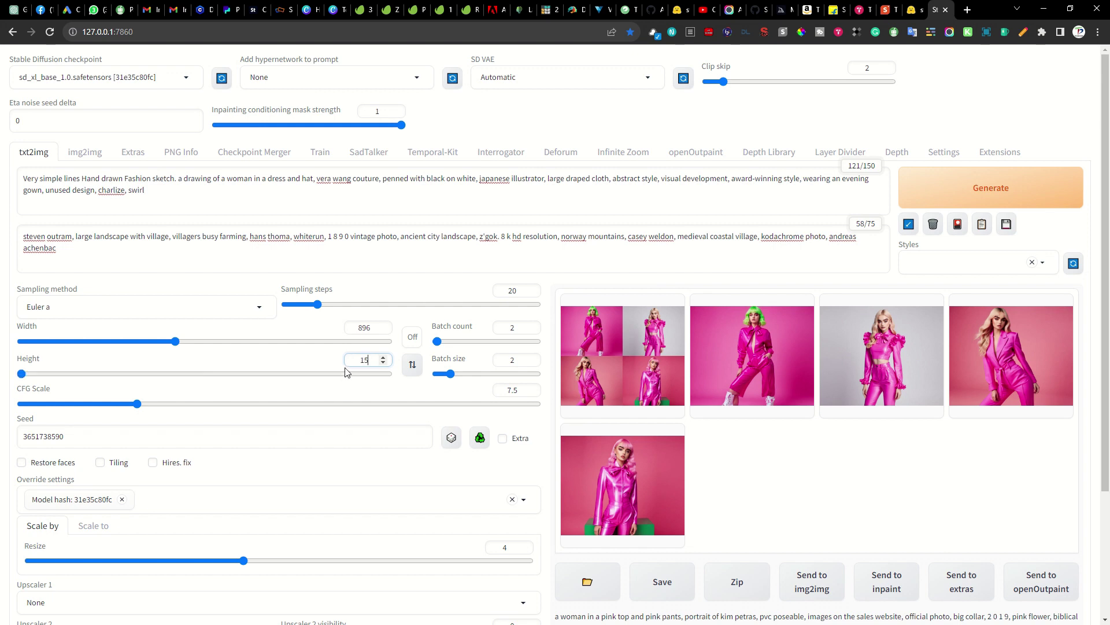
{"action": "type", "text": "36"}
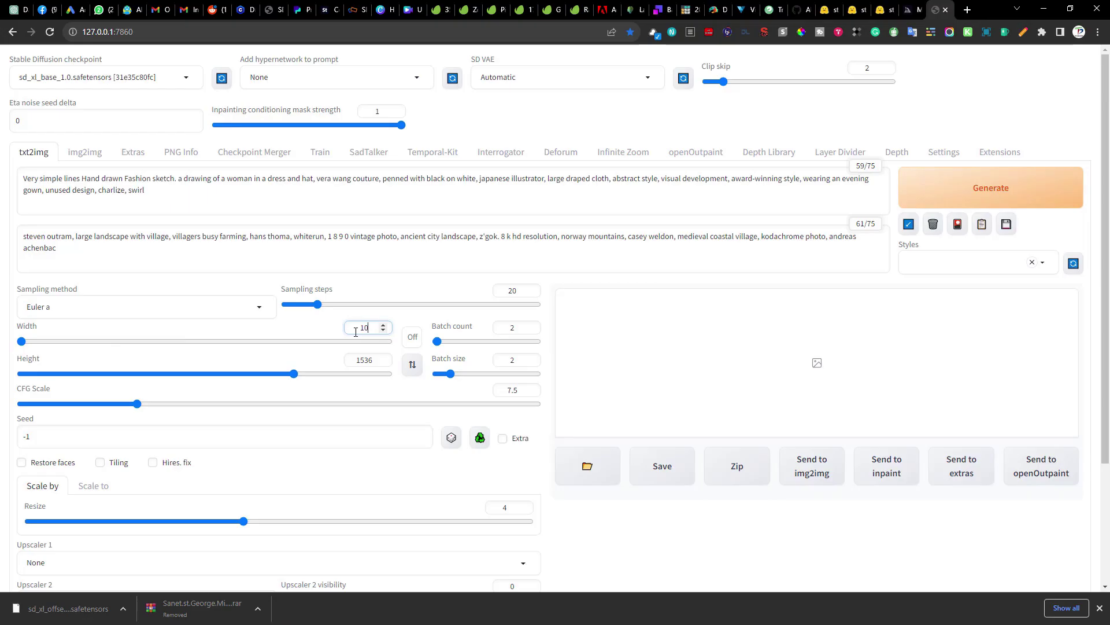
Set width and height to 1024 and generate the fashion sketches
{"action": "type", "text": "1024"}
{"action": "left_click_drag", "start_coordinate": [376, 361], "coordinate": [344, 361]}
{"action": "type", "text": "1024"}
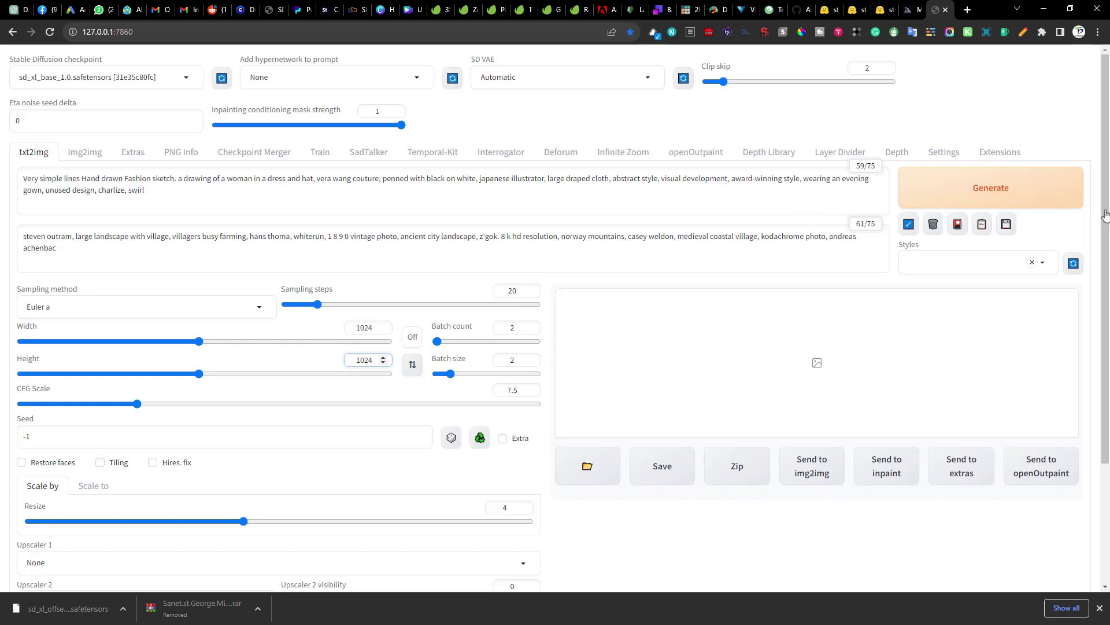
{"action": "left_click", "coordinate": [1070, 194]}
Move the server console aside and step back and forth through the generated sketches
{"action": "key", "text": "alt+Tab"}
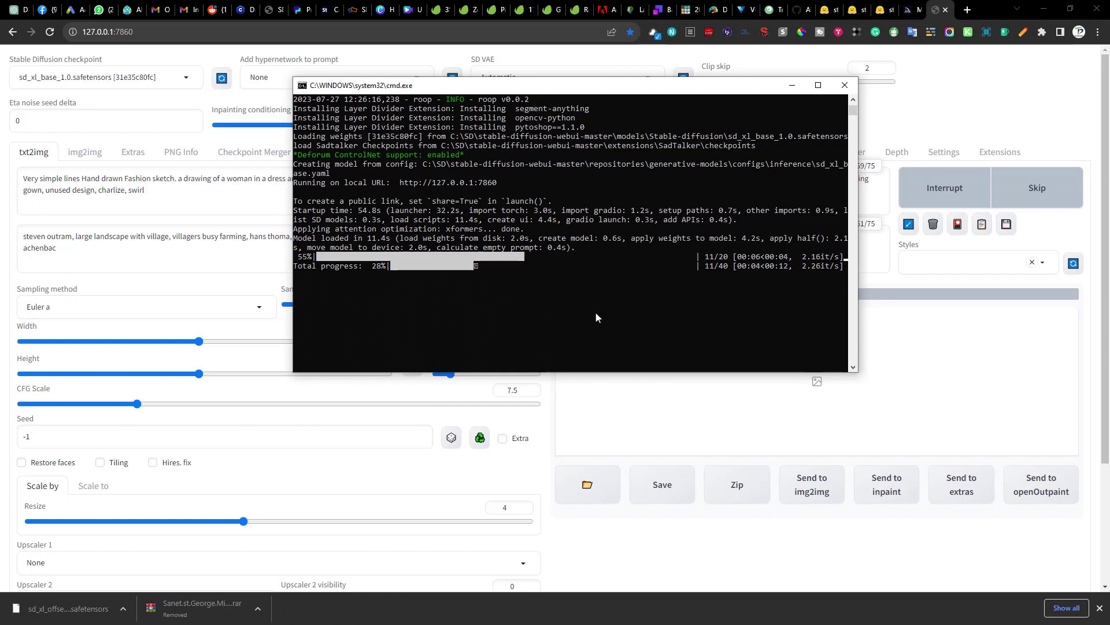
{"action": "left_click_drag", "start_coordinate": [731, 91], "coordinate": [524, 89]}
{"action": "left_click", "coordinate": [887, 403]}
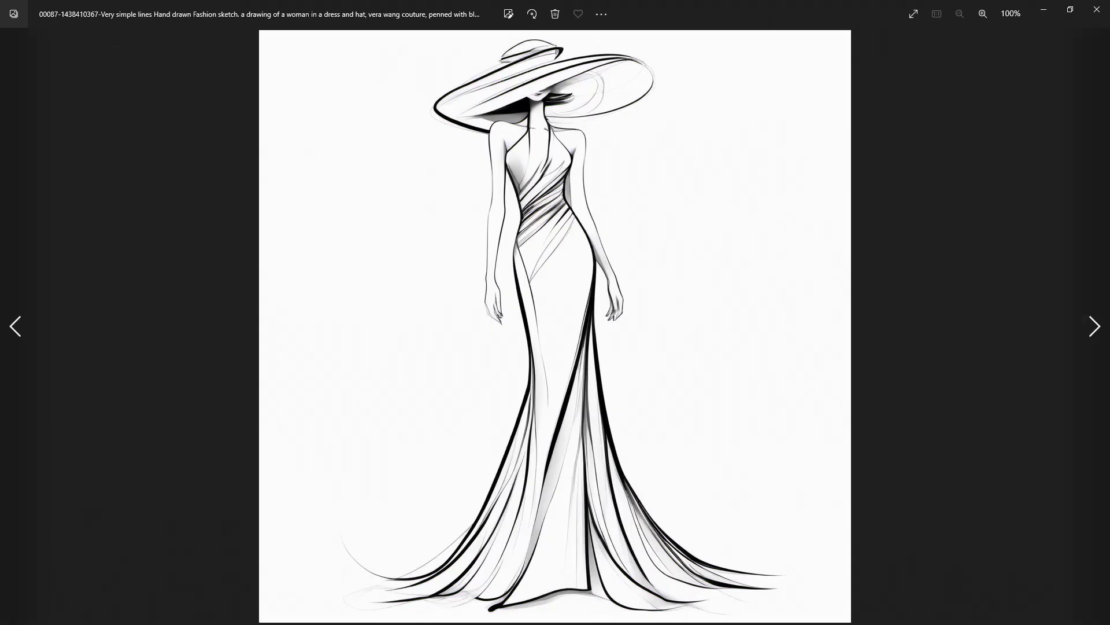
{"action": "key", "text": "Right"}
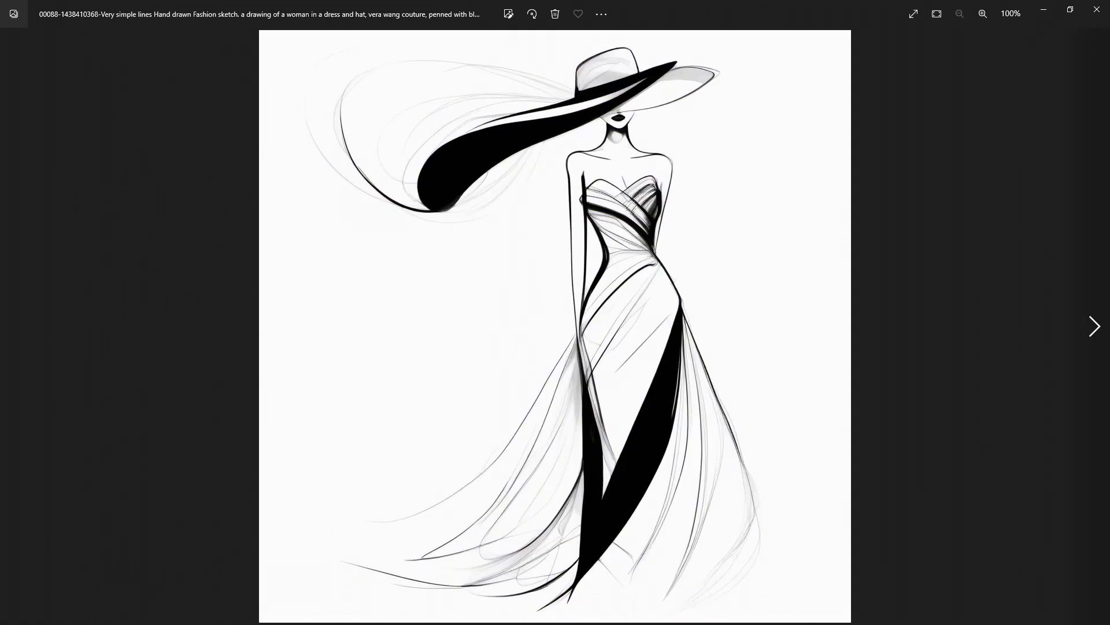
{"action": "key", "text": "Left"}
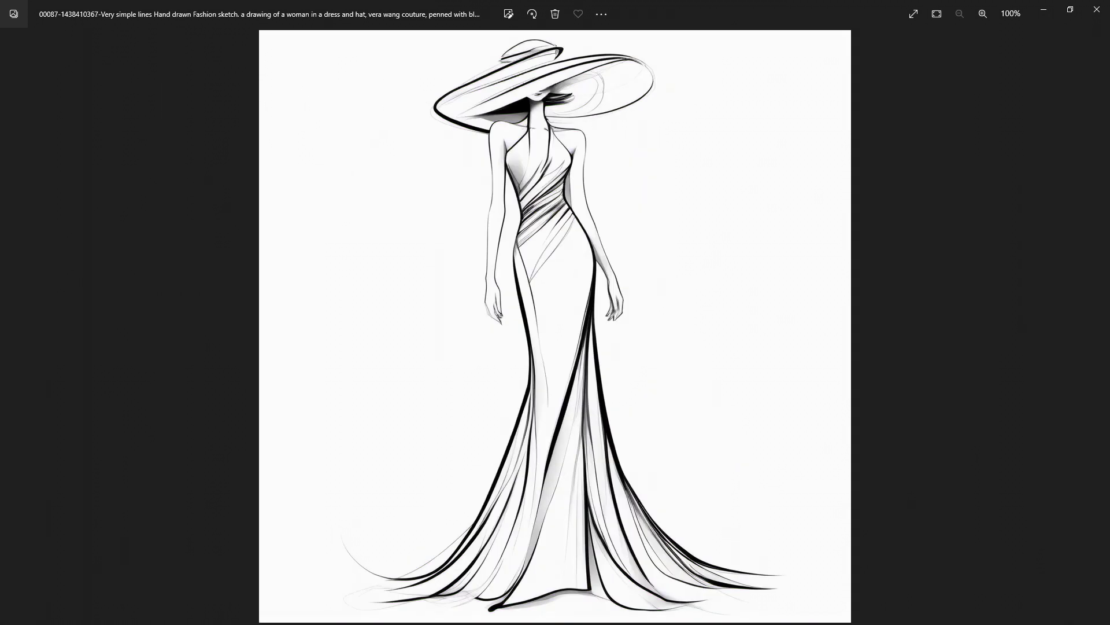
{"action": "key", "text": "Left"}
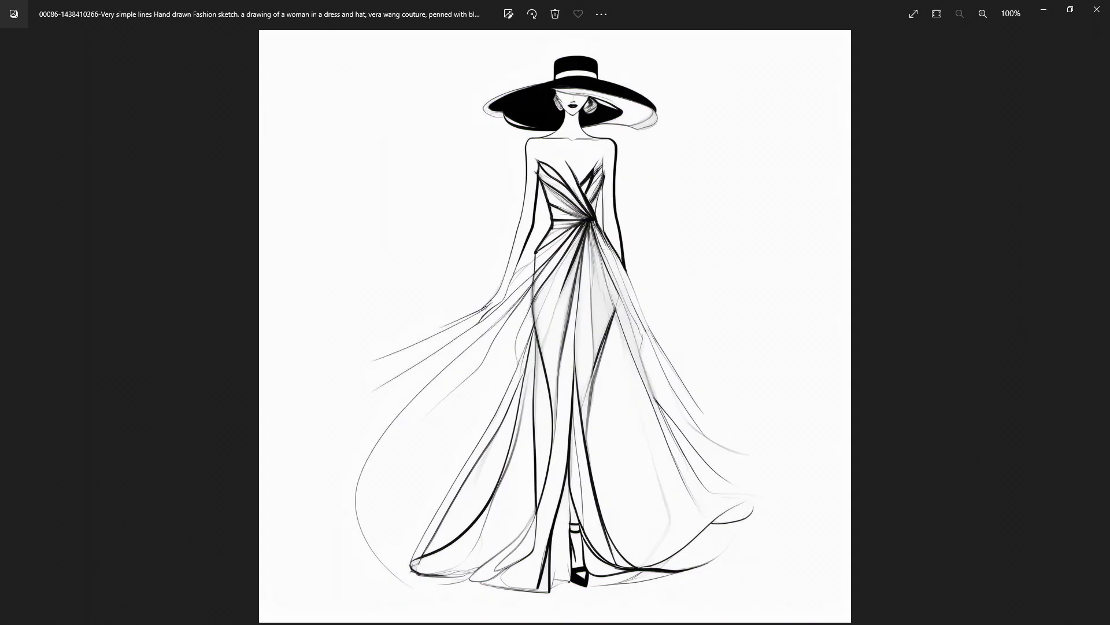
Change the height to 1536, keep width 1024, and generate the portrait sketches
{"action": "left_click", "coordinate": [1097, 10]}
{"action": "type", "text": "5"}
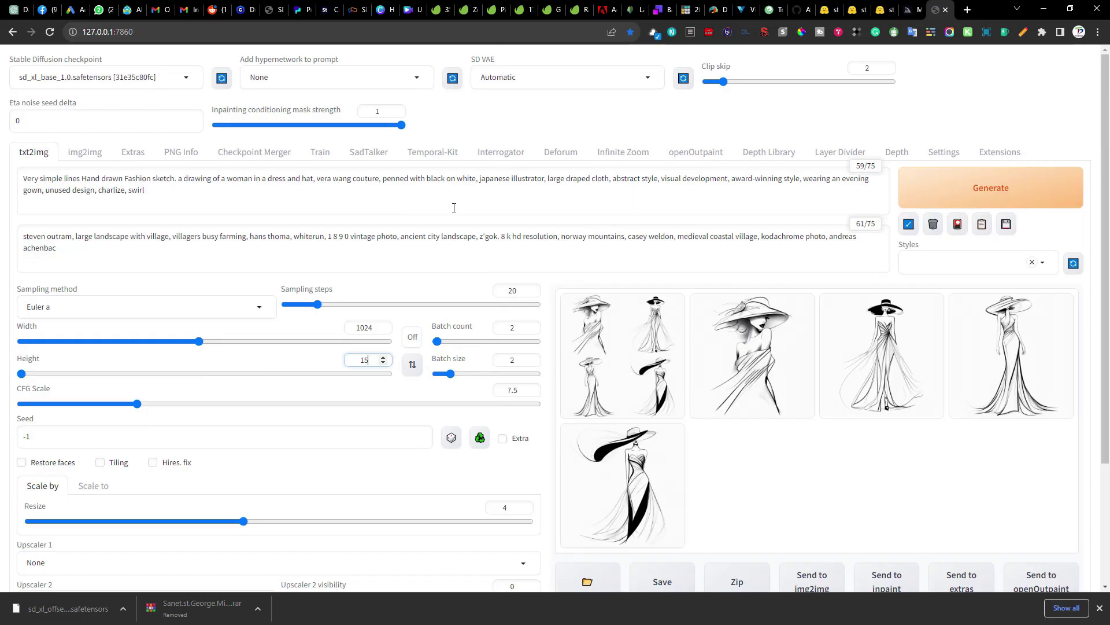
{"action": "type", "text": "36"}
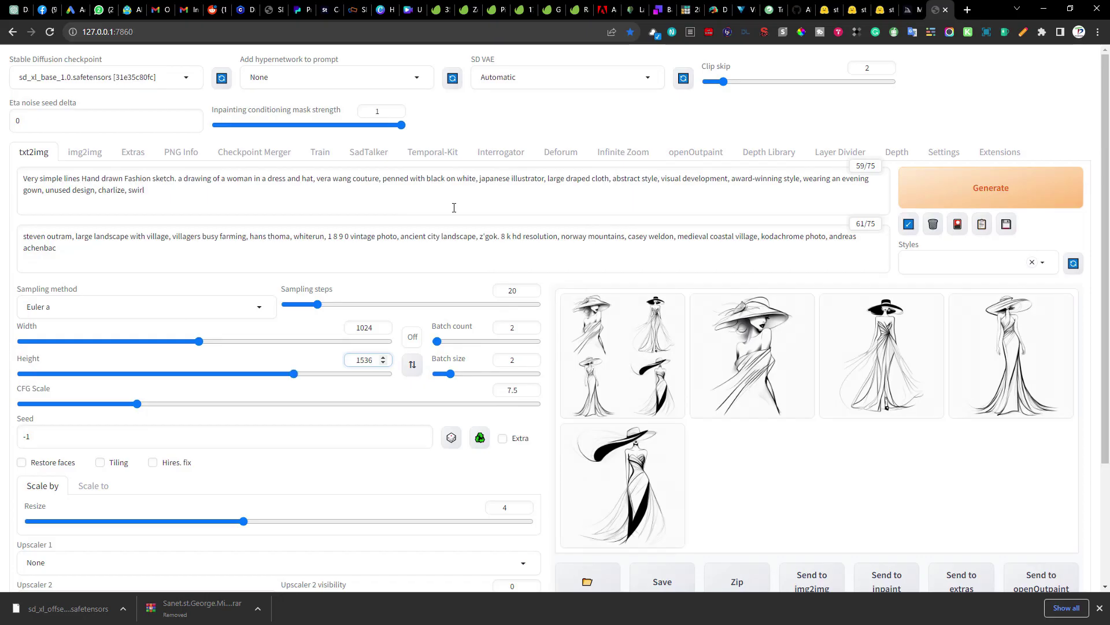
{"action": "double_click", "coordinate": [374, 328]}
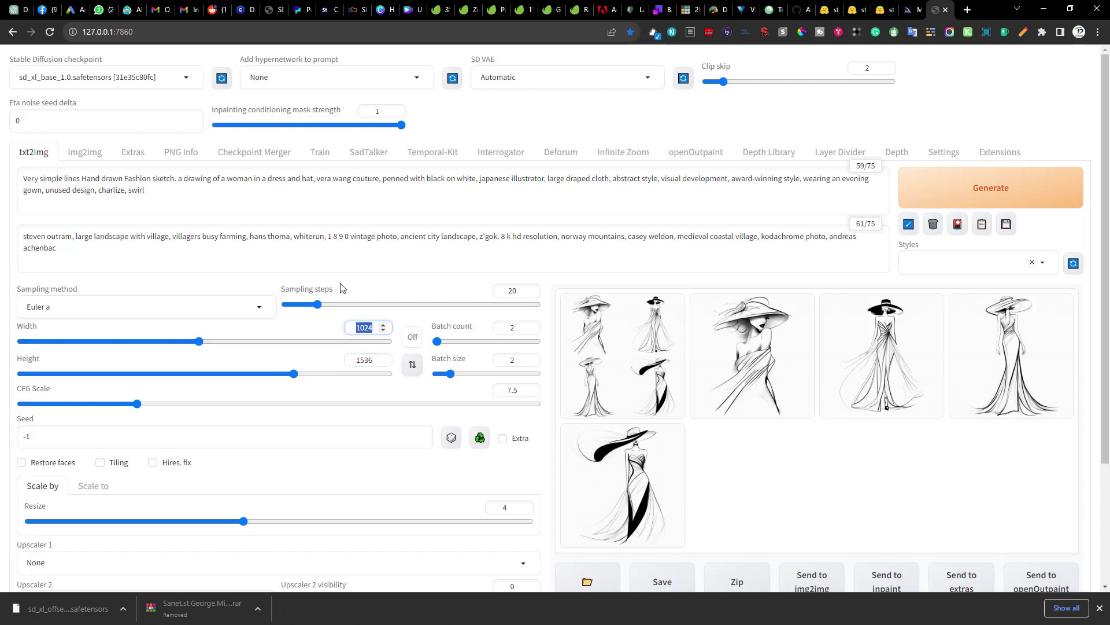
{"action": "left_click", "coordinate": [959, 199]}
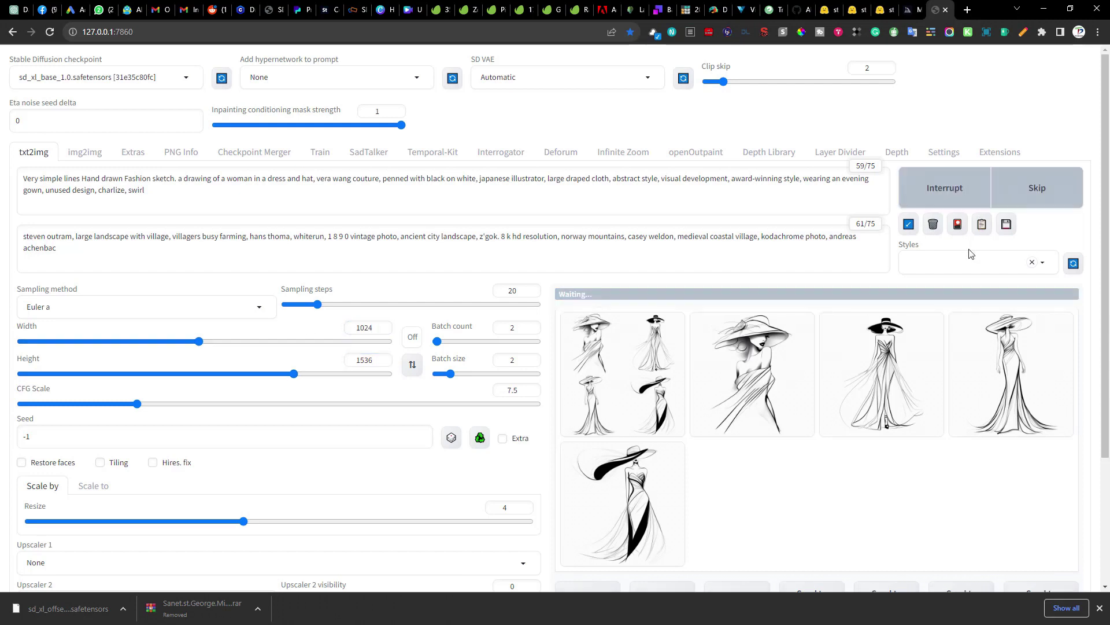
Move the server console aside and monitor generation progress in the web UI
{"action": "key", "text": "alt+Tab"}
{"action": "left_click_drag", "start_coordinate": [471, 84], "coordinate": [399, 23]}
{"action": "key", "text": "alt+Tab"}
{"action": "scroll", "coordinate": [595, 580], "scroll_direction": "down", "scroll_amount": 3}
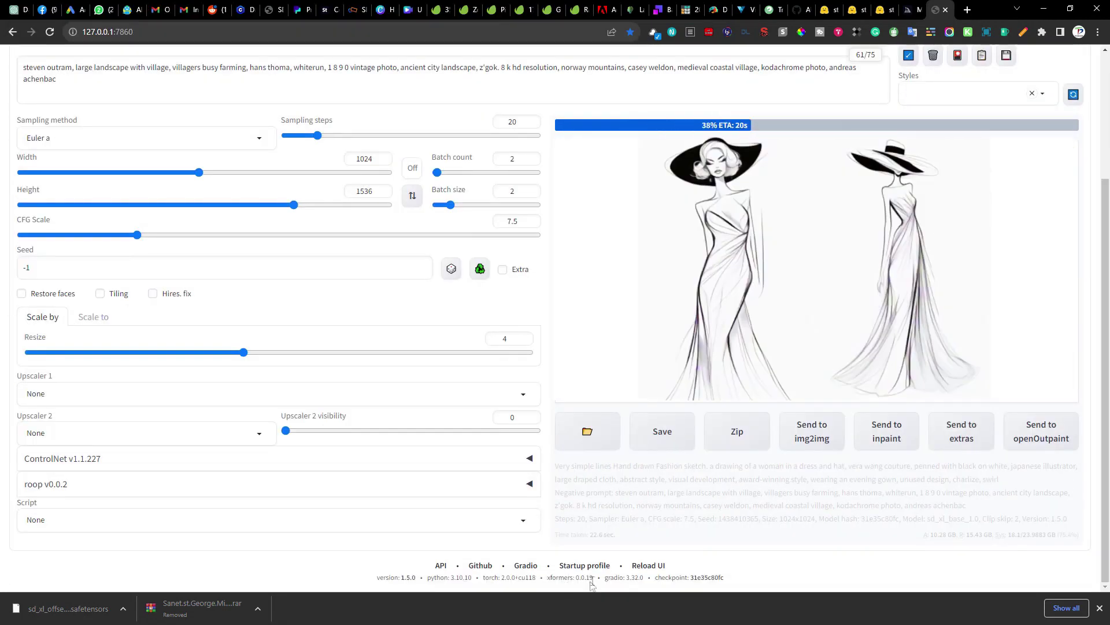
{"action": "double_click", "coordinate": [584, 577]}
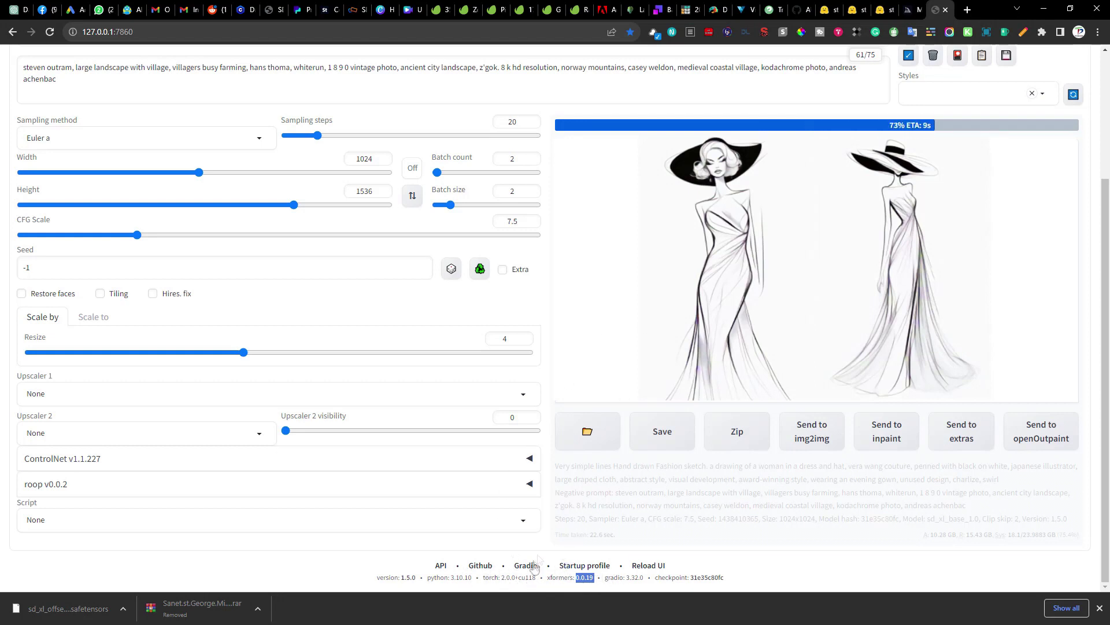
{"action": "scroll", "coordinate": [955, 241], "scroll_direction": "up", "scroll_amount": 1}
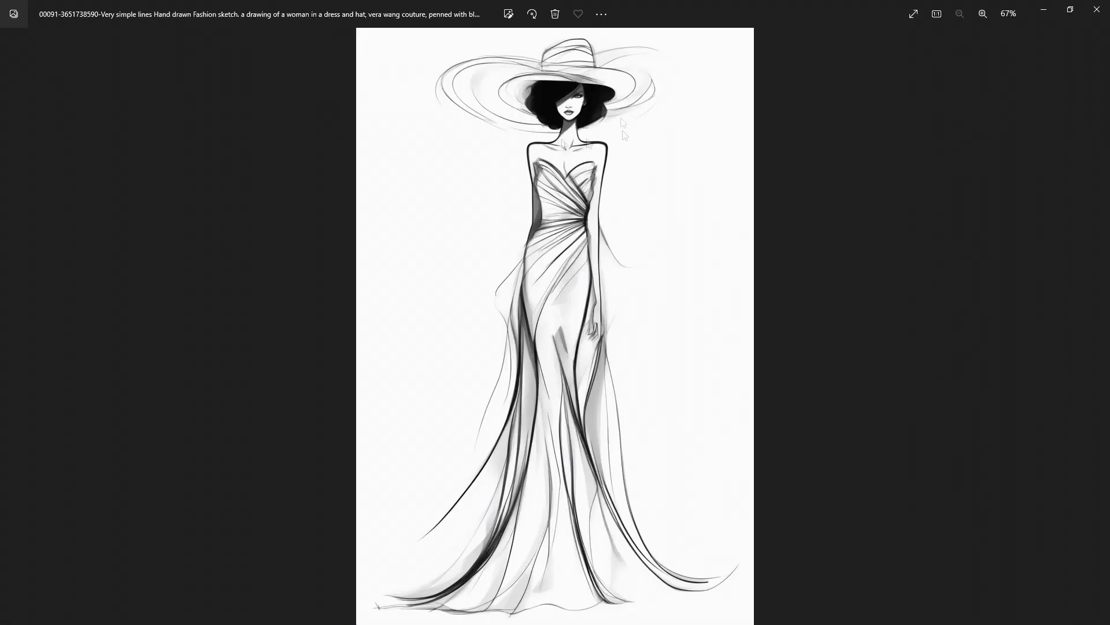
Step back through the new portrait sketches from 00091 to 00090
{"action": "key", "text": "Left"}
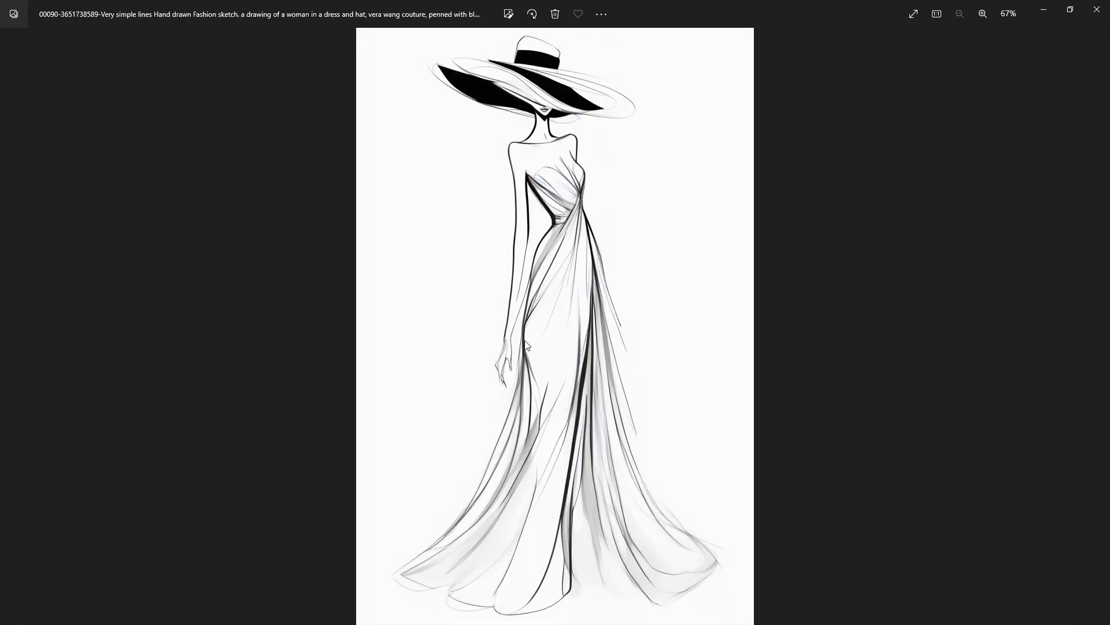
{"action": "key", "text": "Left"}
{"action": "key", "text": "Left"}
{"action": "key", "text": "Left"}
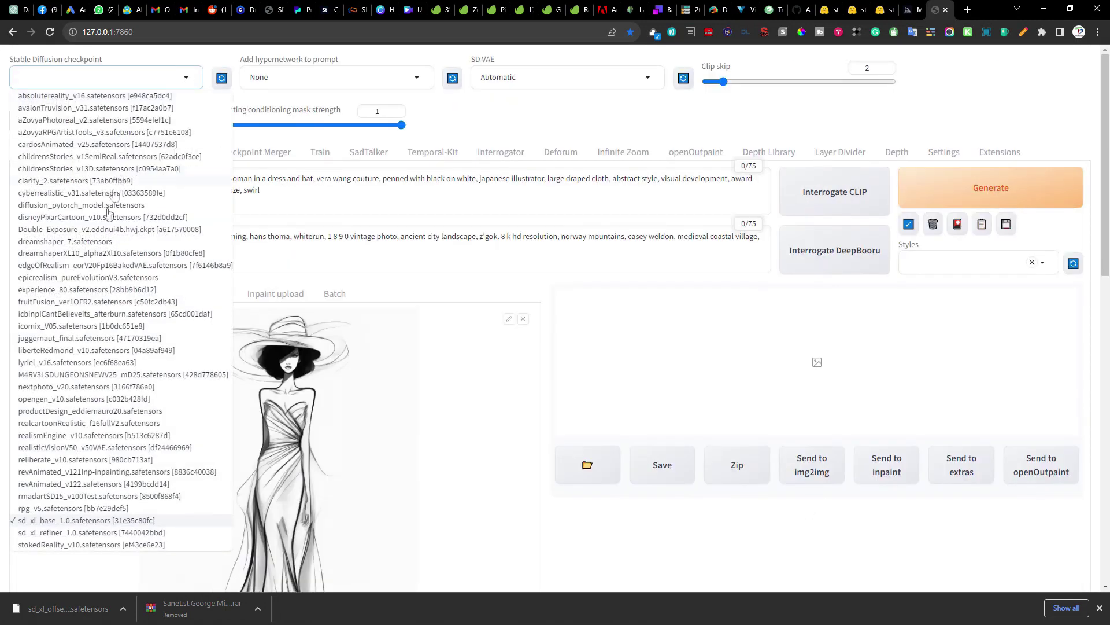
Switch the checkpoint to sd_xl_refiner_1.0 and set resizing to Resize by
{"action": "left_click", "coordinate": [58, 532]}
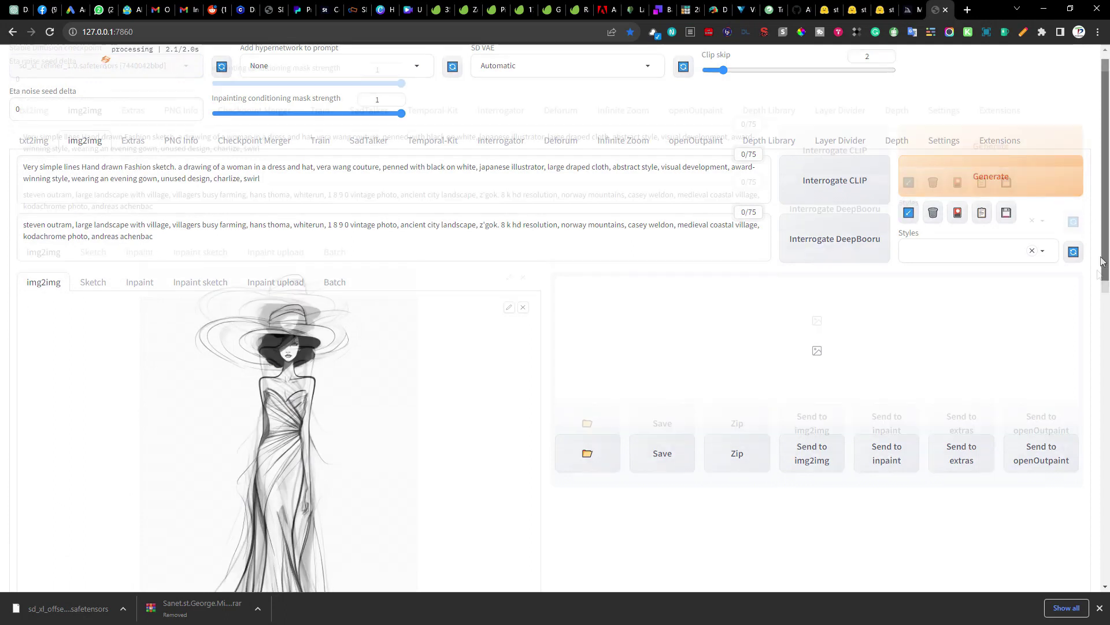
{"action": "scroll", "coordinate": [1068, 359], "scroll_direction": "down", "scroll_amount": 5}
{"action": "scroll", "coordinate": [1058, 382], "scroll_direction": "down", "scroll_amount": 4}
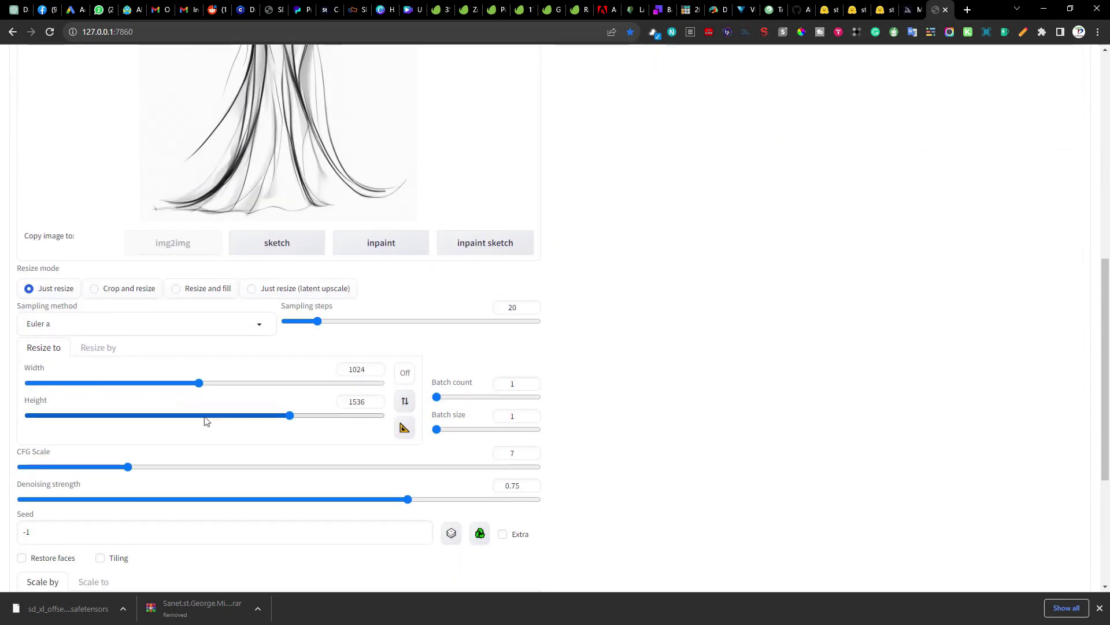
{"action": "left_click", "coordinate": [102, 348]}
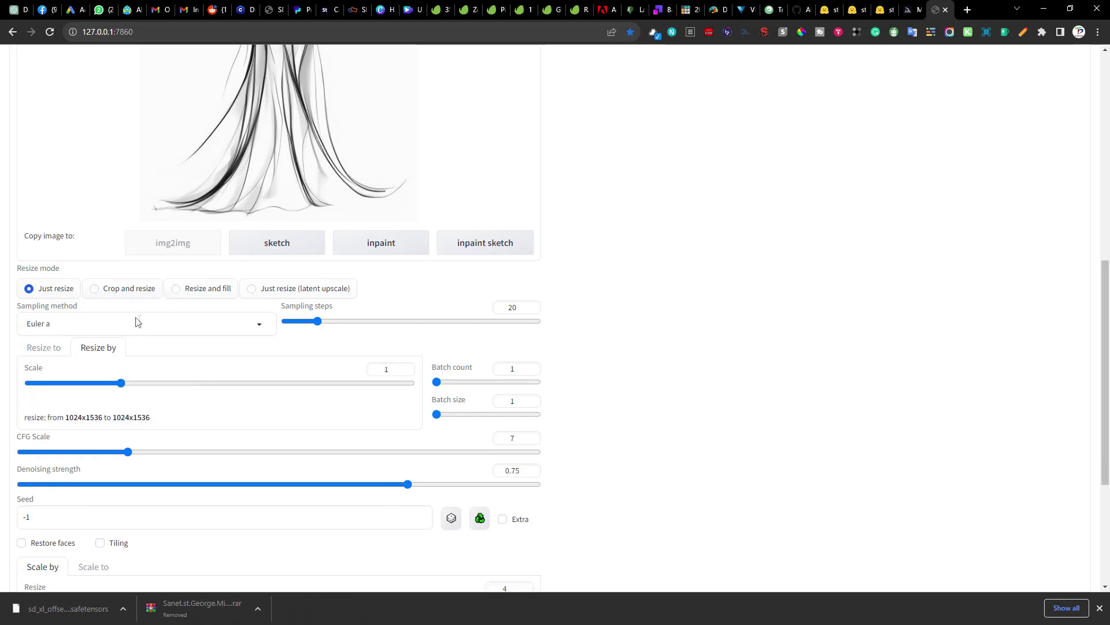
Choose DPM++ 2M Karras, lower the denoising strength, and run the refinement pass
{"action": "left_click", "coordinate": [172, 335]}
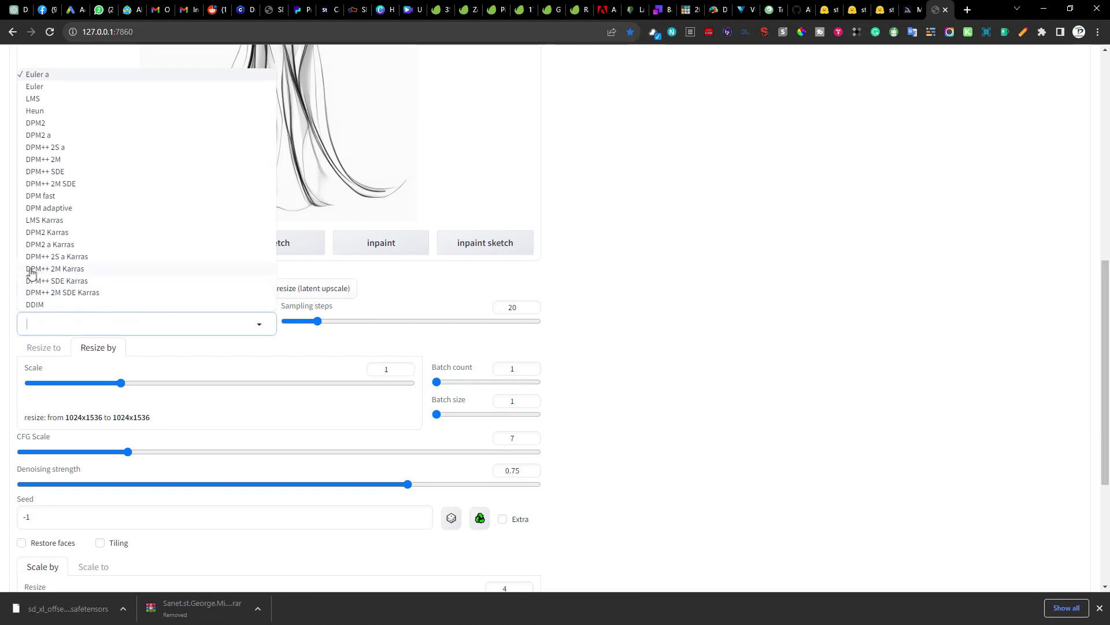
{"action": "left_click", "coordinate": [69, 270]}
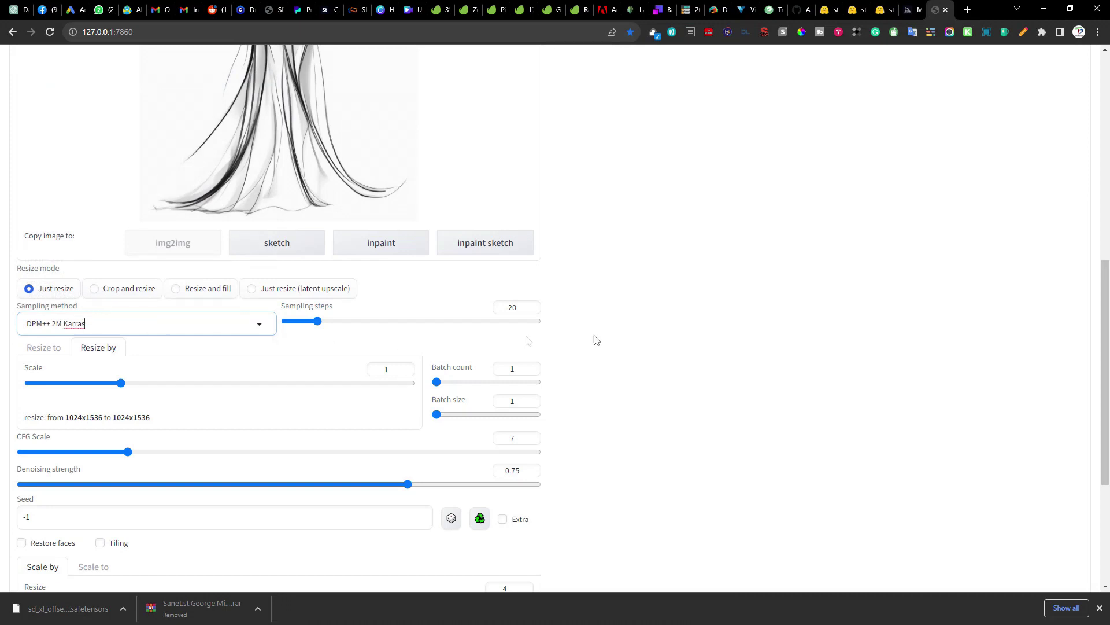
{"action": "mouse_move", "coordinate": [1106, 415]}
{"action": "left_mouse_down"}
{"action": "mouse_move", "coordinate": [1106, 381]}
{"action": "mouse_move", "coordinate": [1108, 434]}
{"action": "left_mouse_up"}
{"action": "left_click_drag", "start_coordinate": [109, 388], "coordinate": [154, 395]}
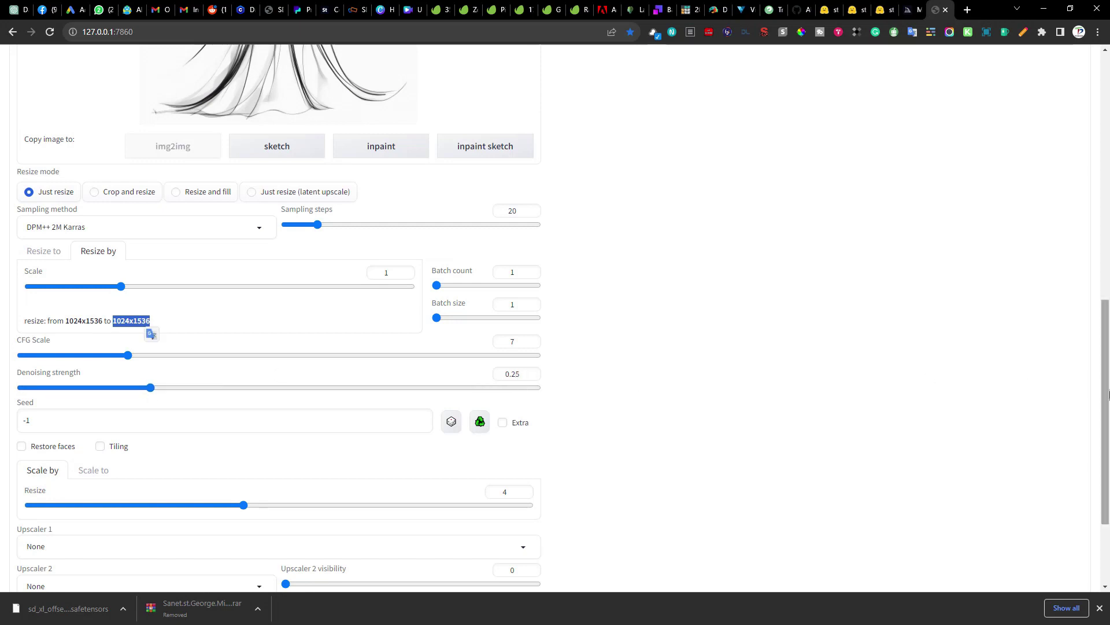
{"action": "left_click_drag", "start_coordinate": [1107, 414], "coordinate": [1109, 341]}
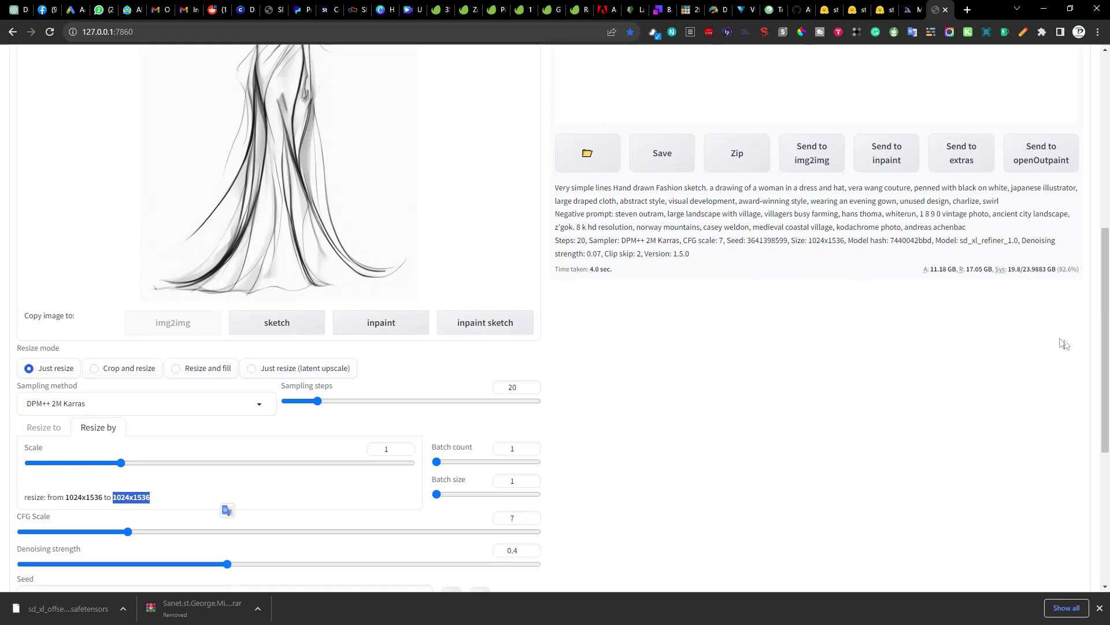
{"action": "left_click_drag", "start_coordinate": [1103, 340], "coordinate": [1109, 157]}
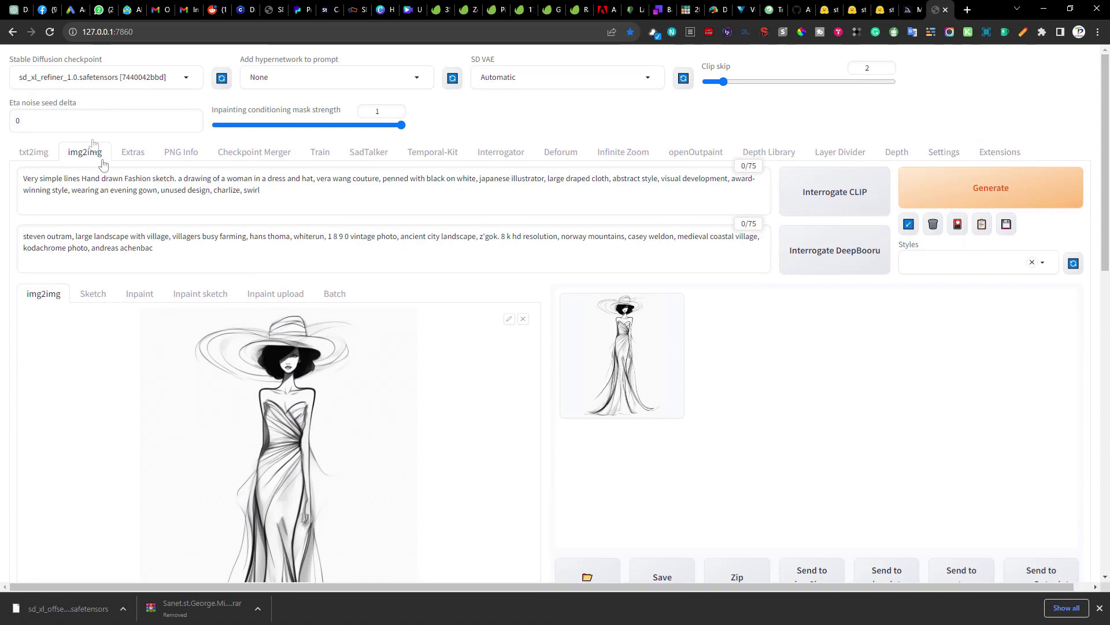
{"action": "left_click", "coordinate": [983, 191]}
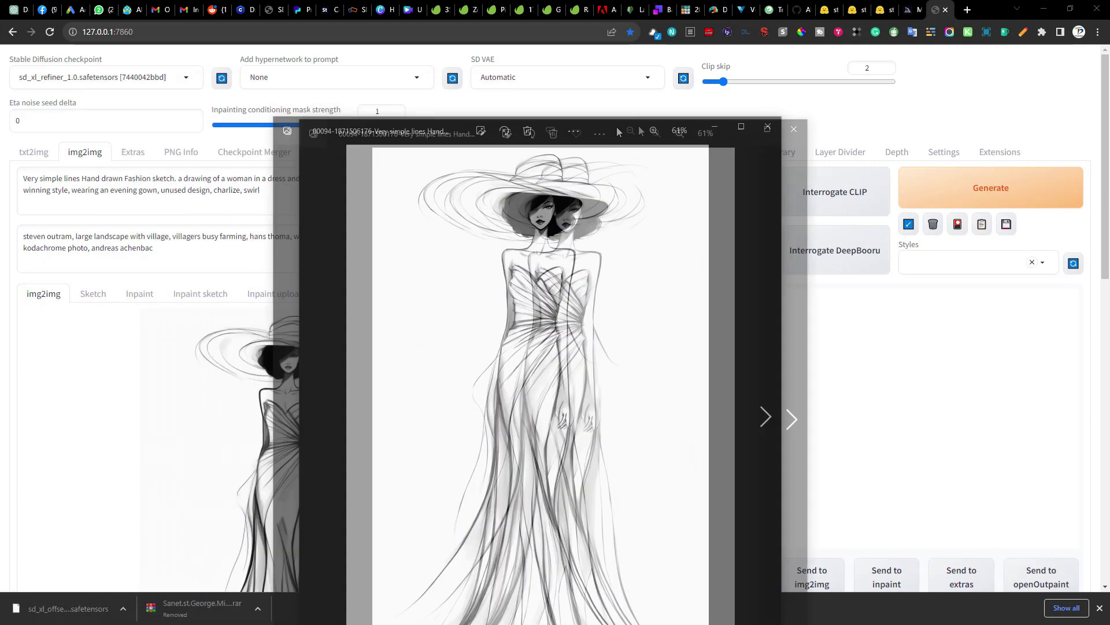
Maximize the viewer and zoom into the refined sketch's hat and face, then back out
{"action": "left_click", "coordinate": [789, 117]}
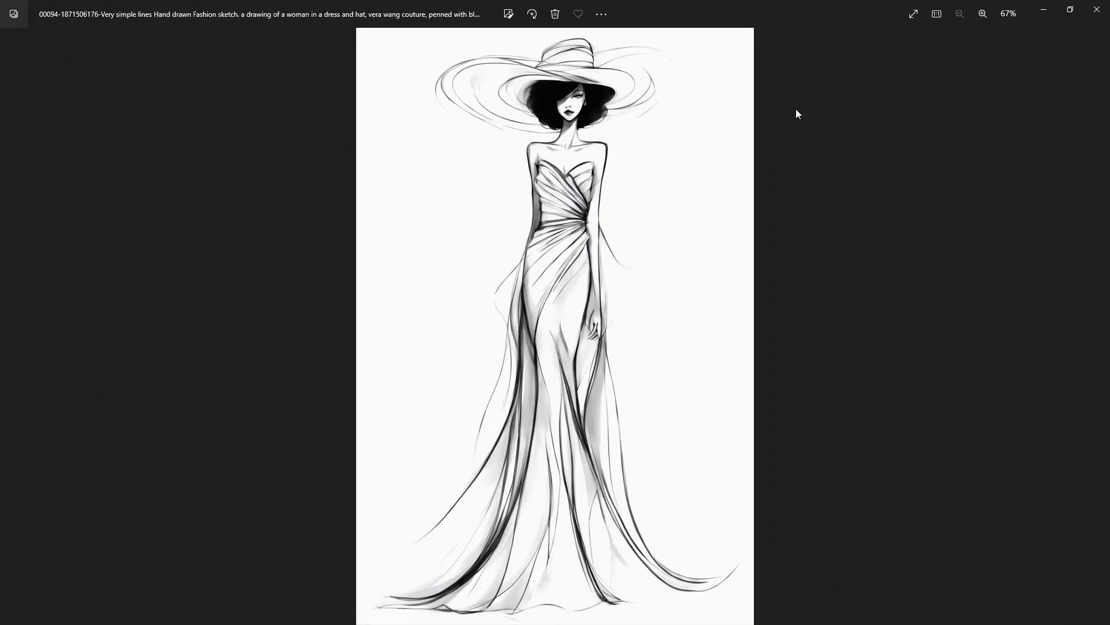
{"action": "scroll", "coordinate": [611, 84], "scroll_direction": "up", "scroll_amount": 4}
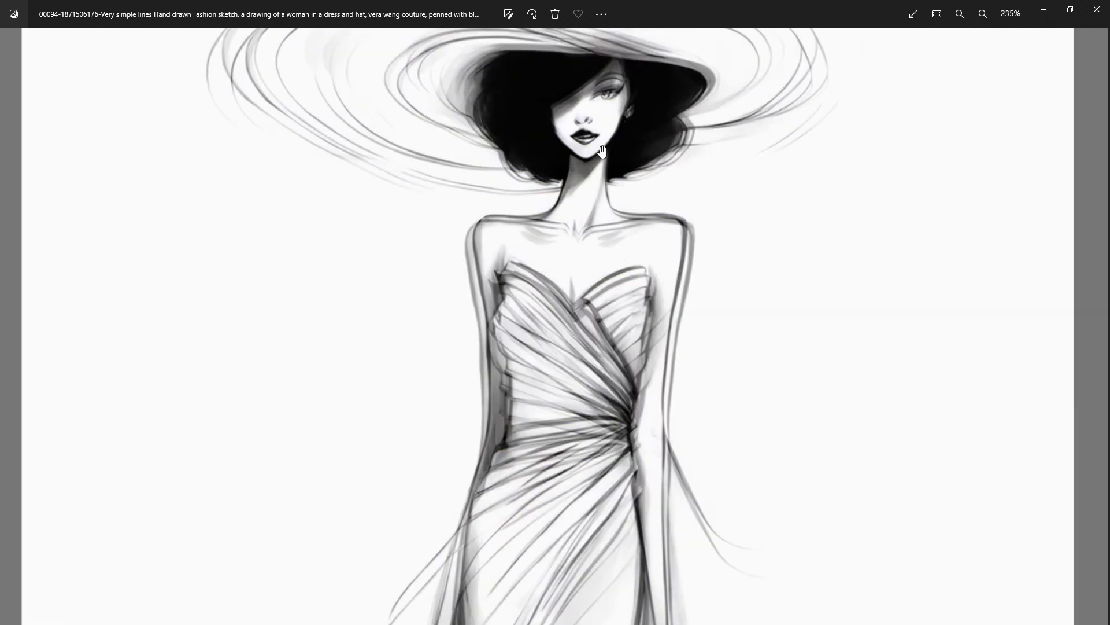
{"action": "scroll", "coordinate": [602, 152], "scroll_direction": "up", "scroll_amount": 4}
{"action": "scroll", "coordinate": [607, 199], "scroll_direction": "down", "scroll_amount": 6}
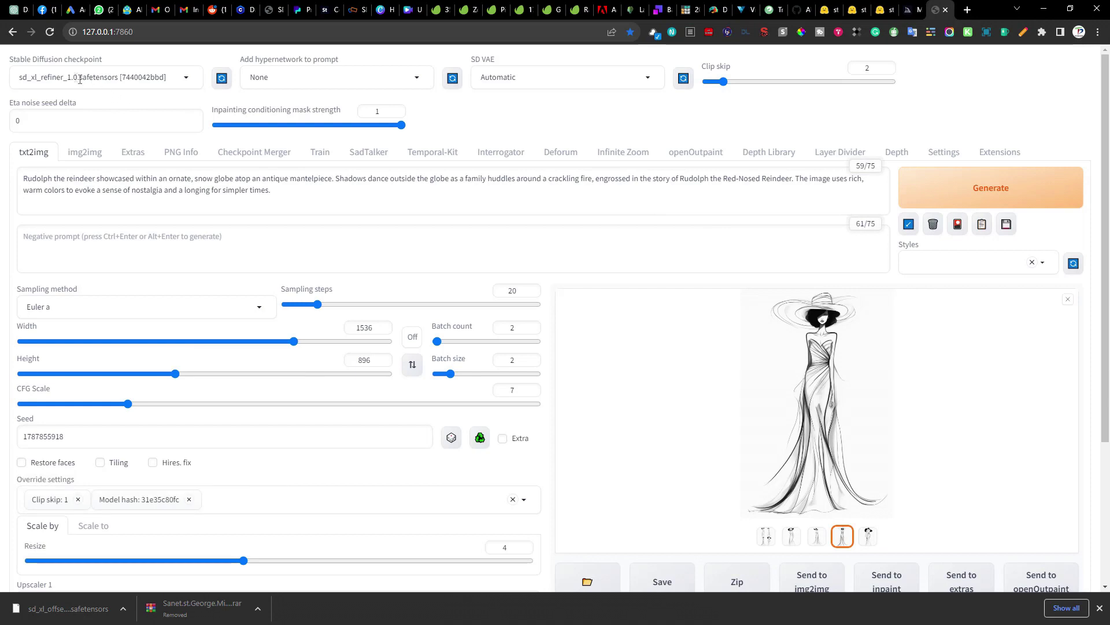
Switch back to sd_xl_base_1.0, generate the 1536×1024 reindeer snow-globe batch, and browse the results
{"action": "left_click", "coordinate": [173, 74]}
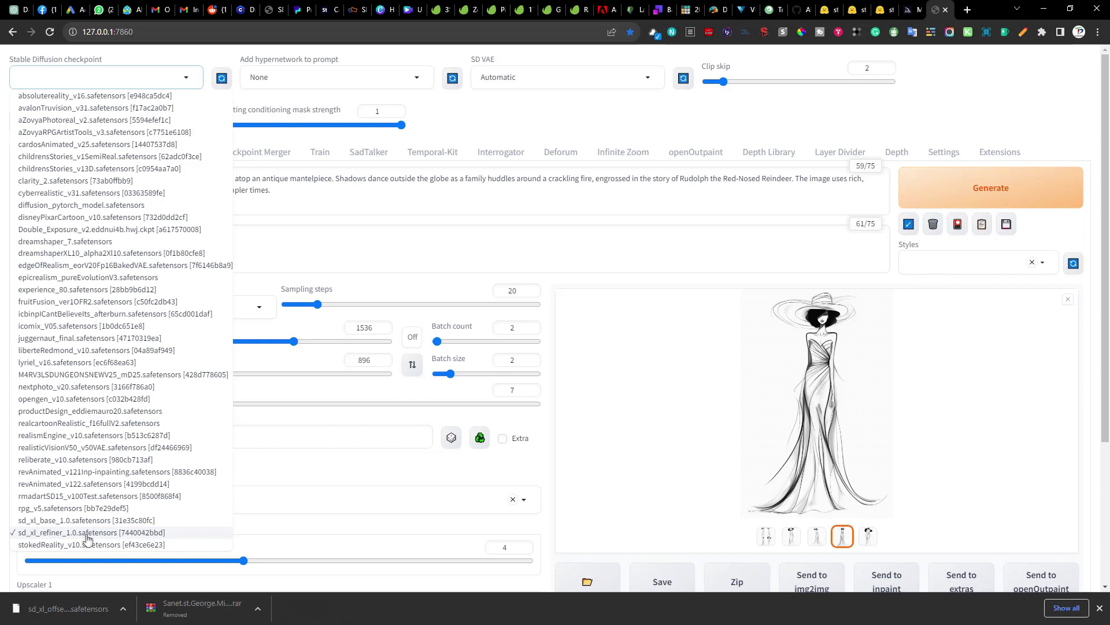
{"action": "left_click", "coordinate": [46, 521]}
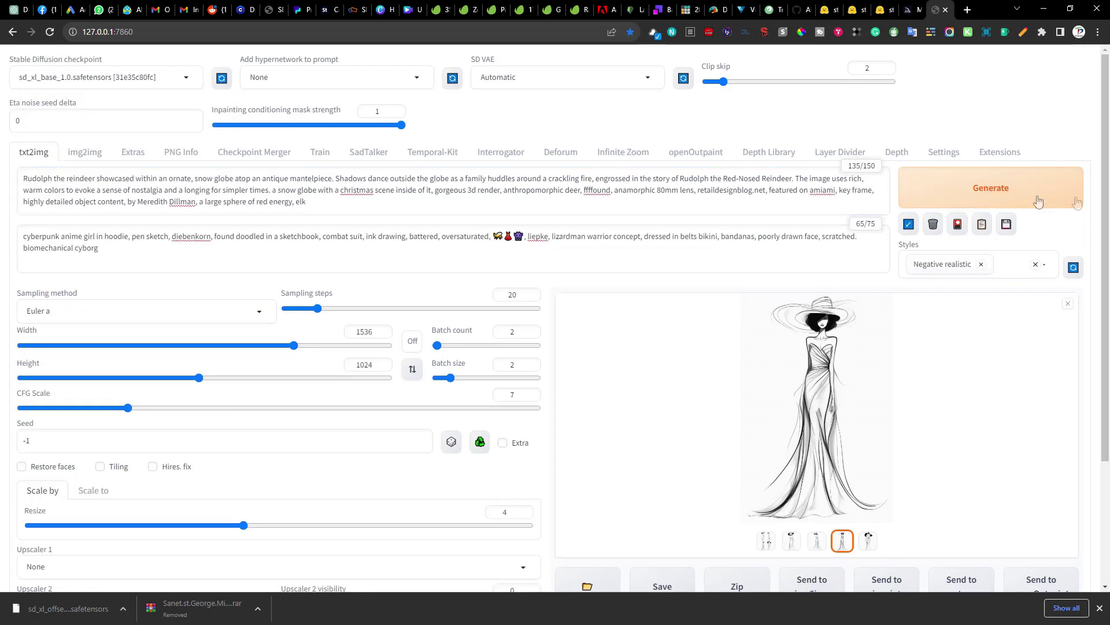
{"action": "left_click", "coordinate": [986, 197]}
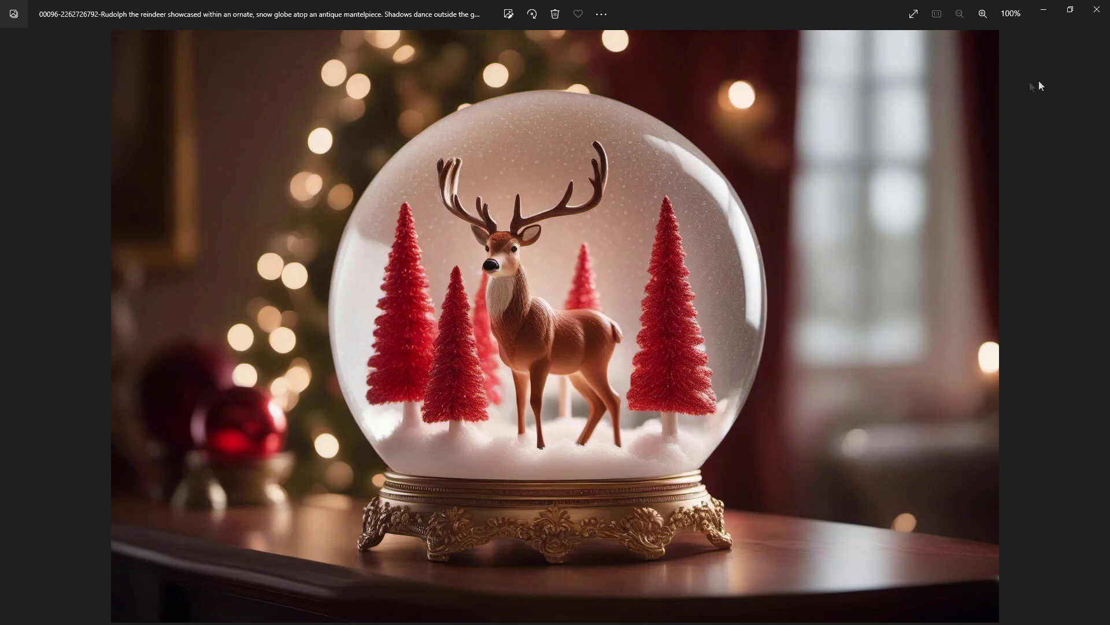
{"action": "key", "text": "Right"}
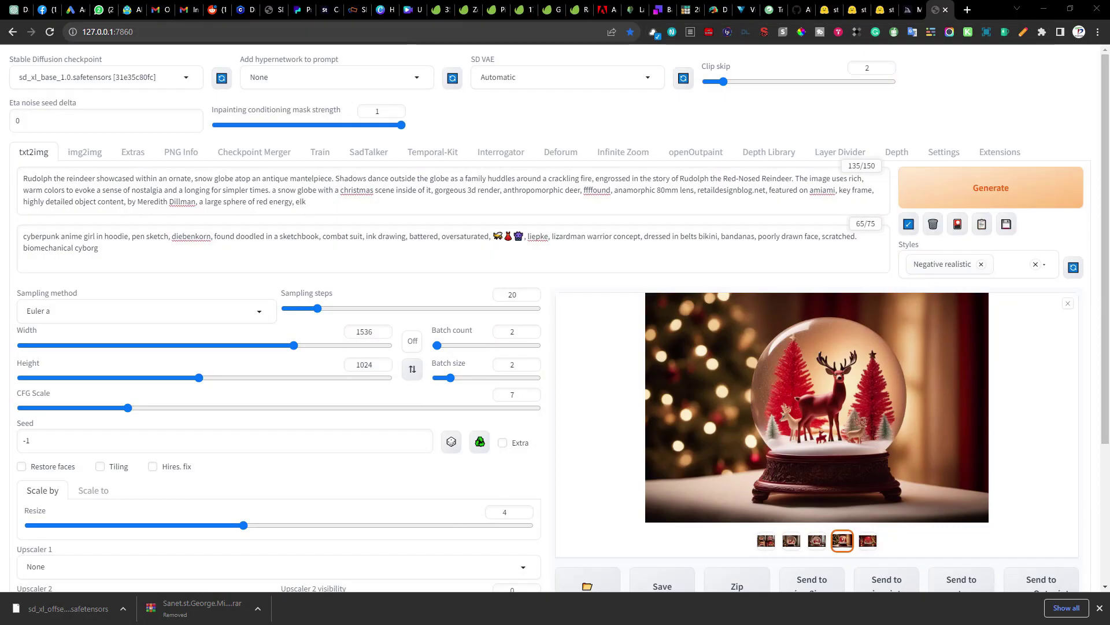
Preview the chosen red-tree snow-globe image and send it to img2img
{"action": "left_click", "coordinate": [694, 324]}
{"action": "left_click", "coordinate": [1075, 62]}
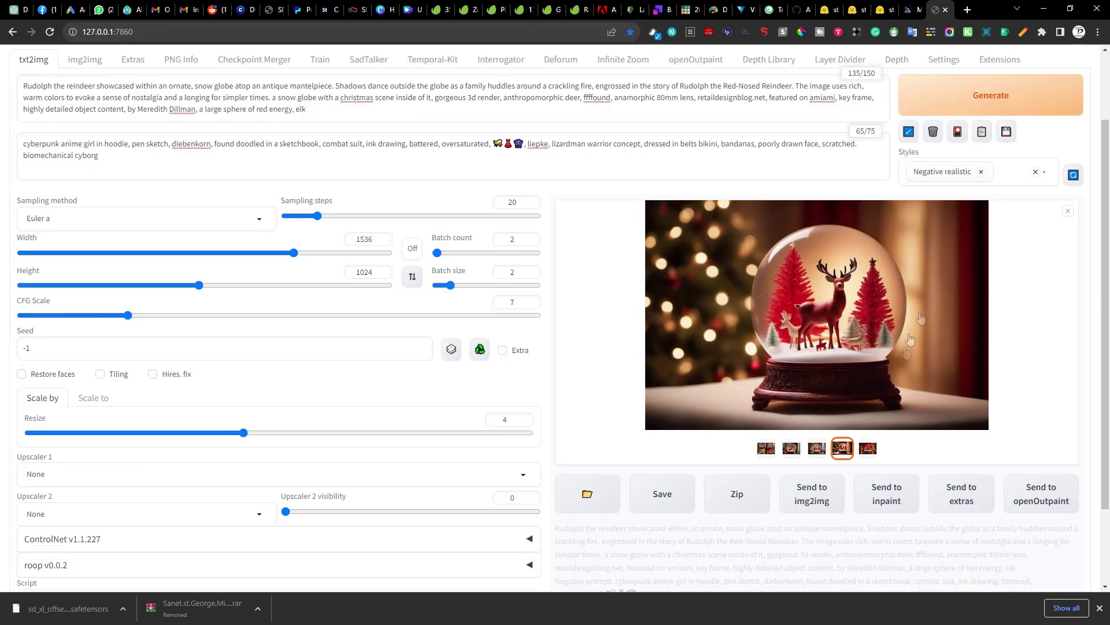
{"action": "left_click", "coordinate": [876, 492]}
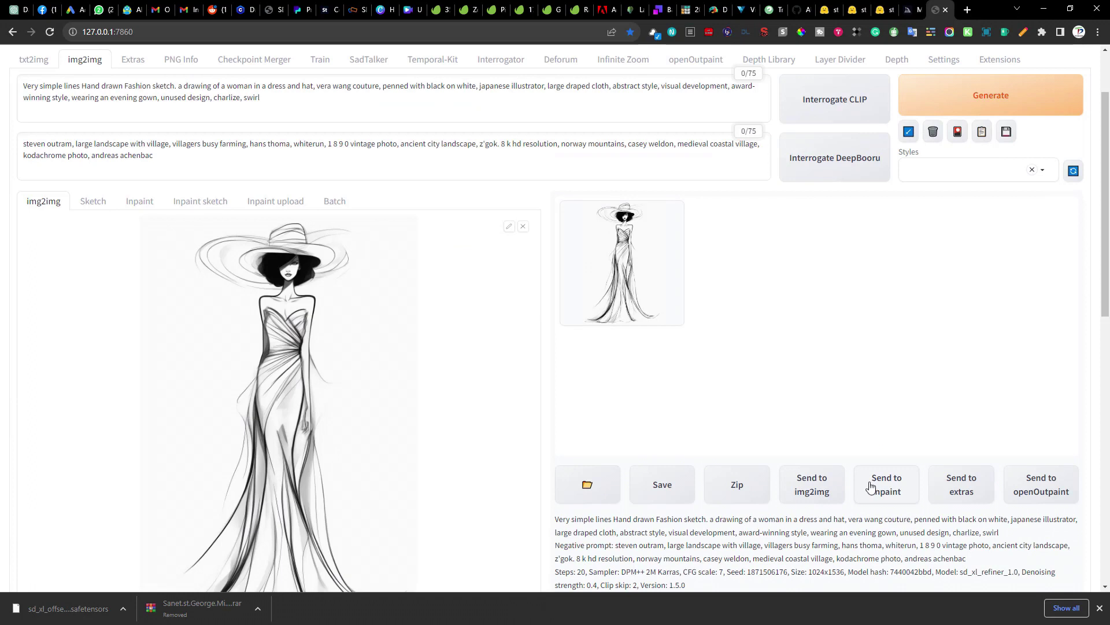
Switch to sd_xl_refiner_1.0, keep the 1536×1024 size, and generate the refined image
{"action": "scroll", "coordinate": [578, 347], "scroll_direction": "up", "scroll_amount": 2}
{"action": "left_click", "coordinate": [104, 77]}
{"action": "left_click", "coordinate": [48, 529]}
{"action": "scroll", "coordinate": [1040, 428], "scroll_direction": "down", "scroll_amount": 7}
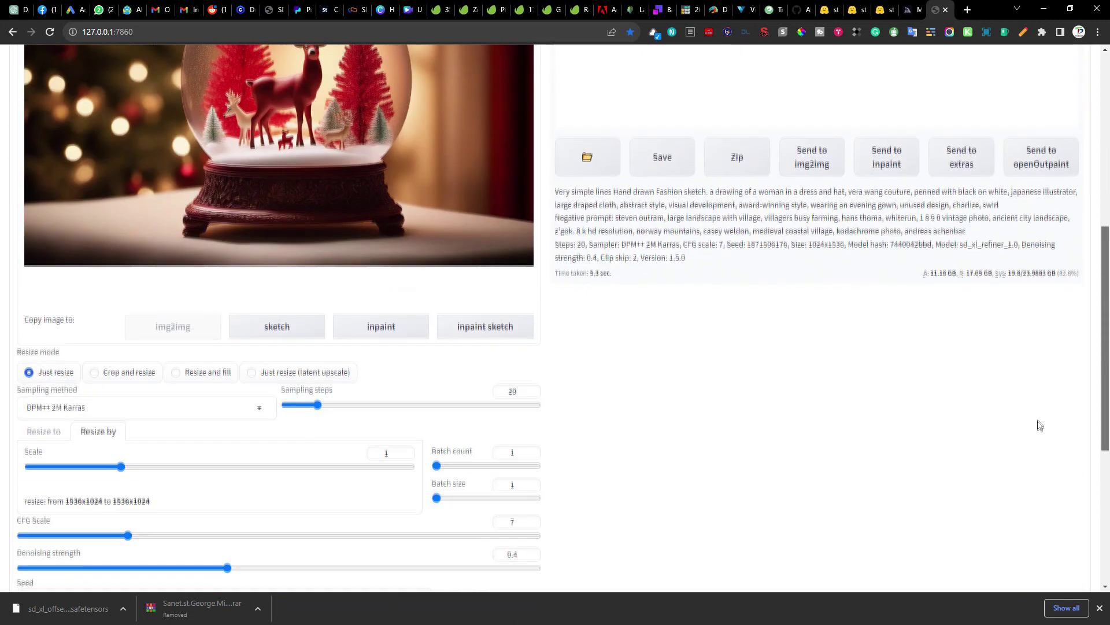
{"action": "left_click_drag", "start_coordinate": [117, 466], "coordinate": [158, 469]}
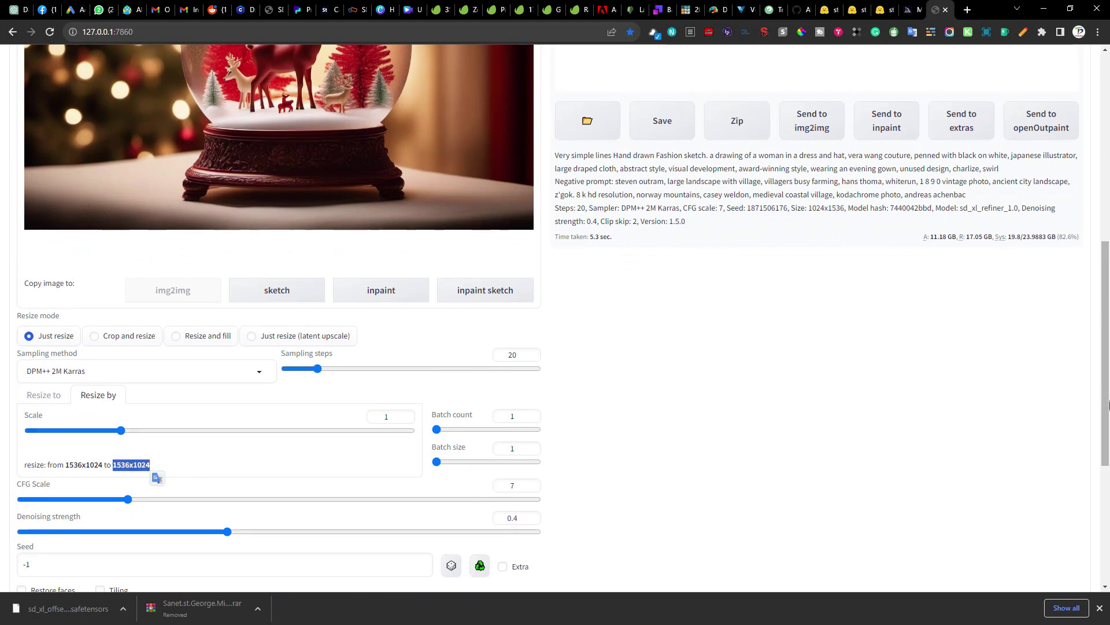
{"action": "scroll", "coordinate": [334, 391], "scroll_direction": "up", "scroll_amount": 8}
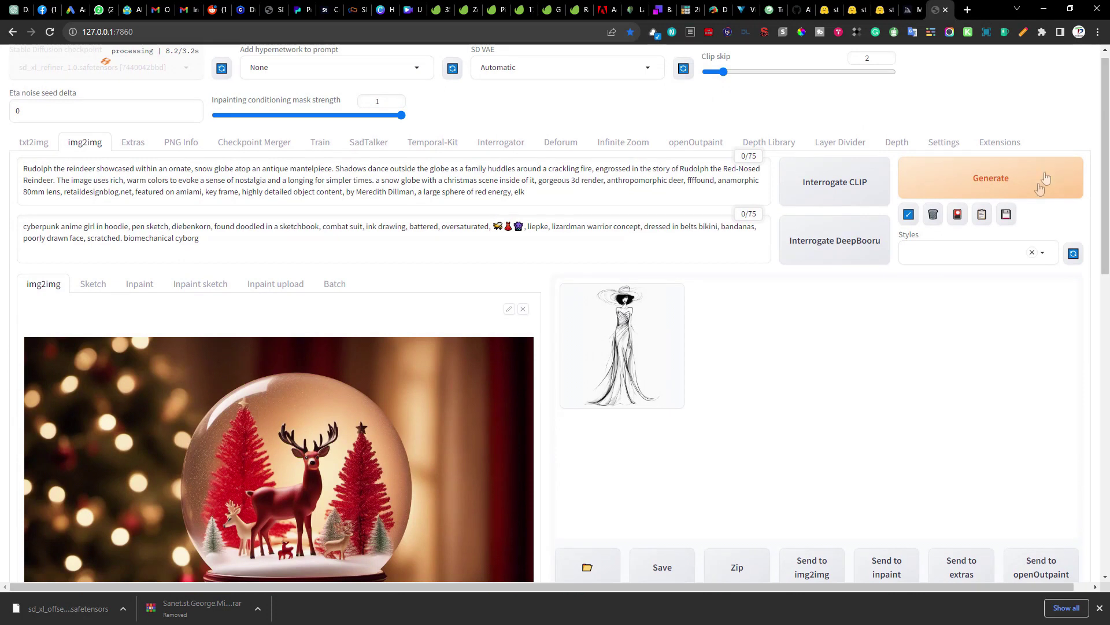
{"action": "left_click", "coordinate": [965, 181]}
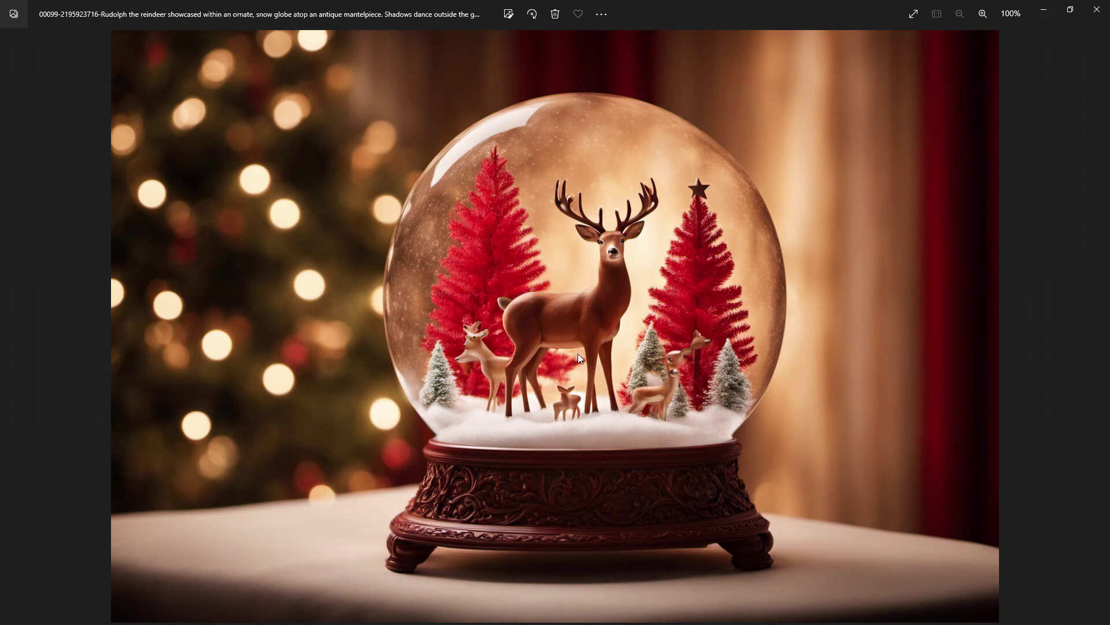
{"action": "scroll", "coordinate": [594, 261], "scroll_direction": "up", "scroll_amount": 4}
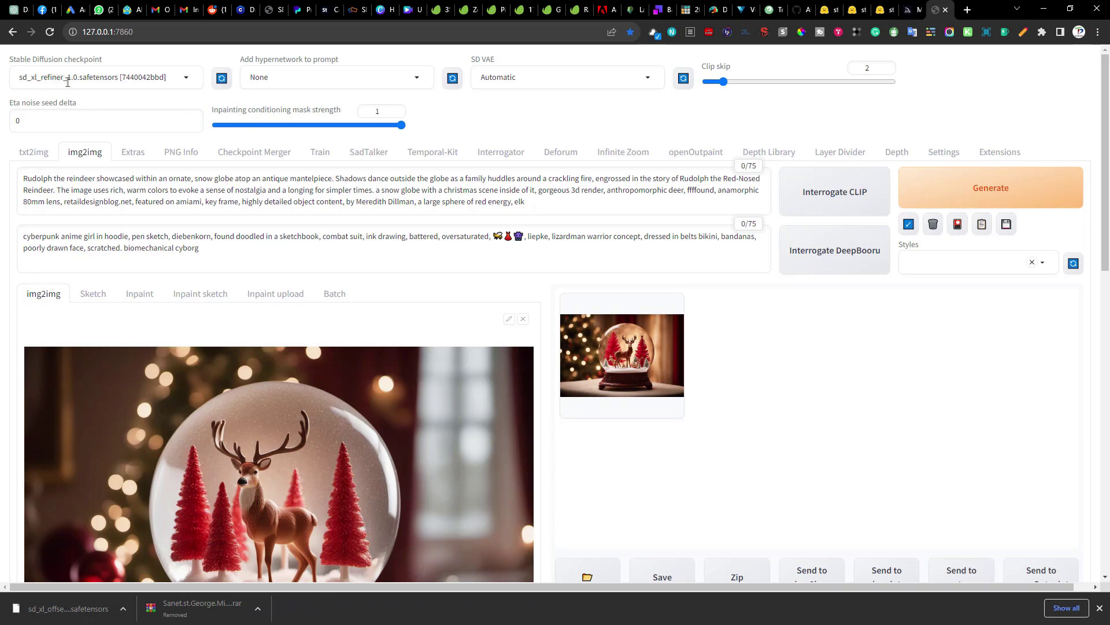
Open refined image 00101 and flip between it and original 00096 to compare
{"action": "left_click_drag", "start_coordinate": [1103, 256], "coordinate": [1016, 463]}
{"action": "left_click", "coordinate": [149, 418]}
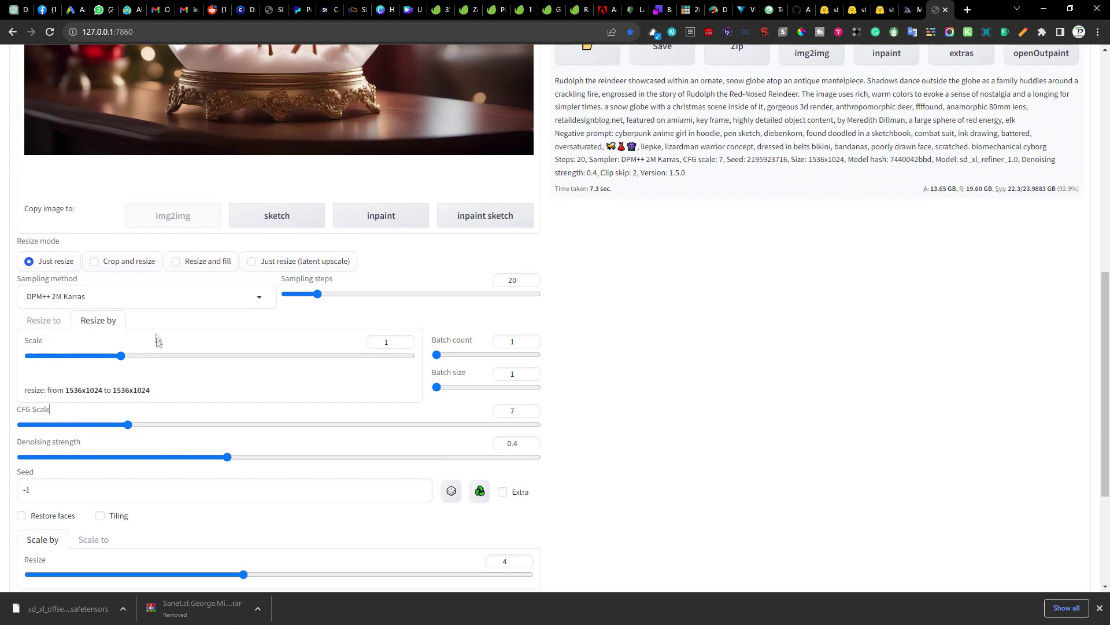
{"action": "middle_click", "coordinate": [634, 388]}
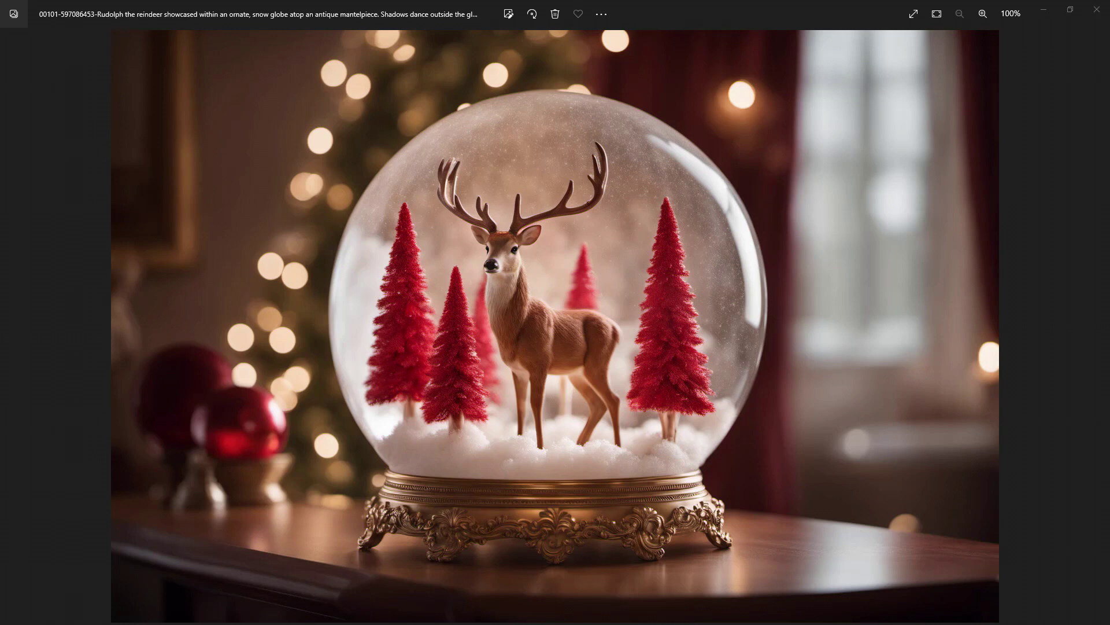
{"action": "key", "text": "Left"}
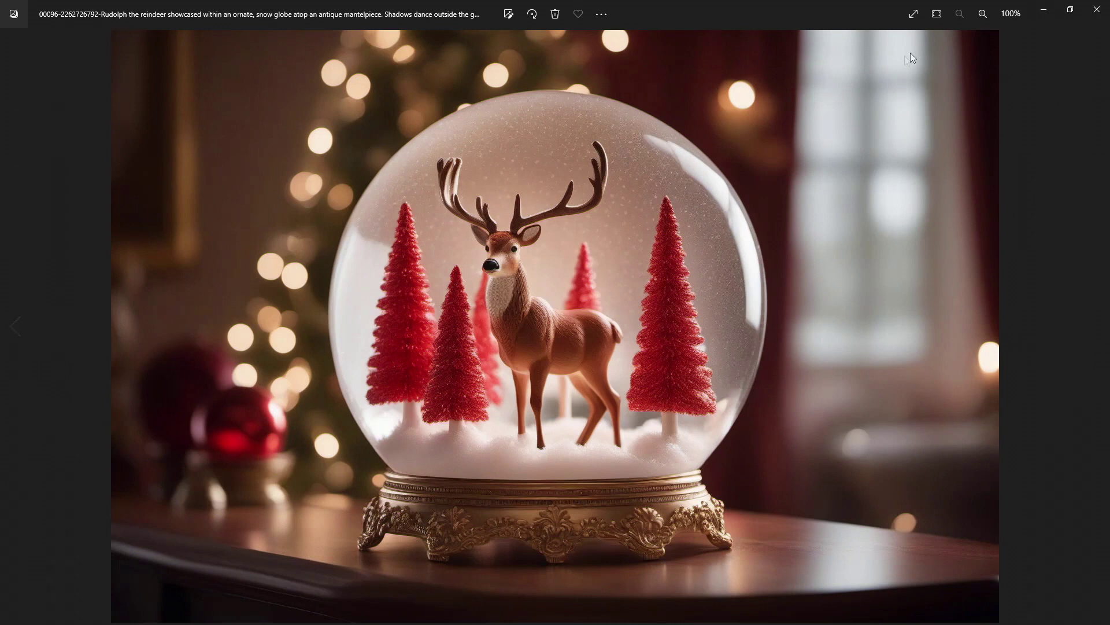
{"action": "key", "text": "Right"}
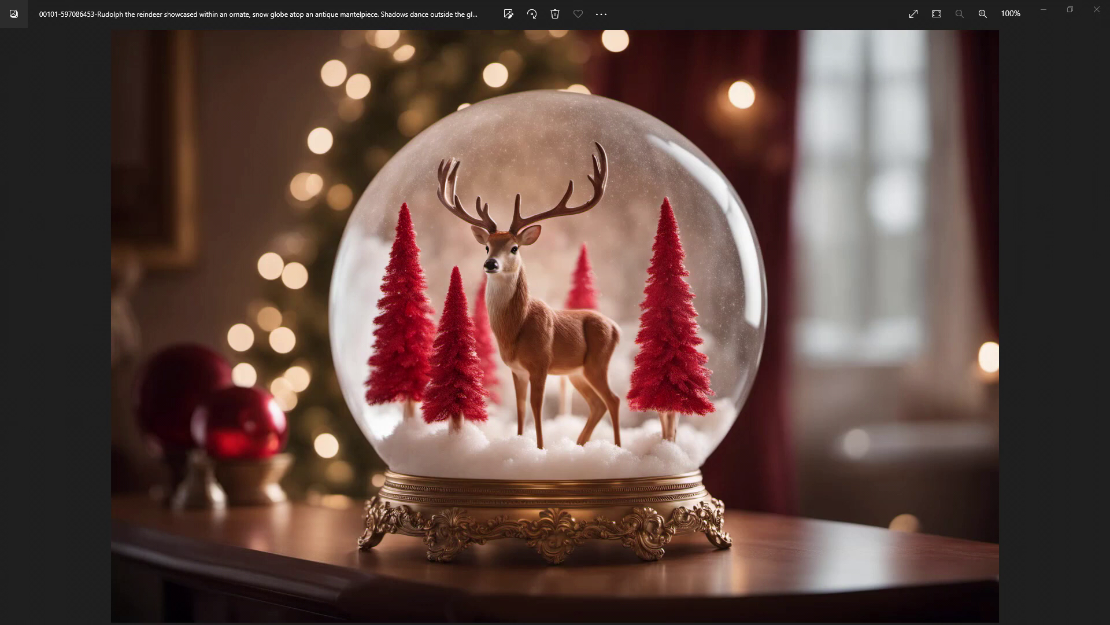
{"action": "key", "text": "alt+Tab"}
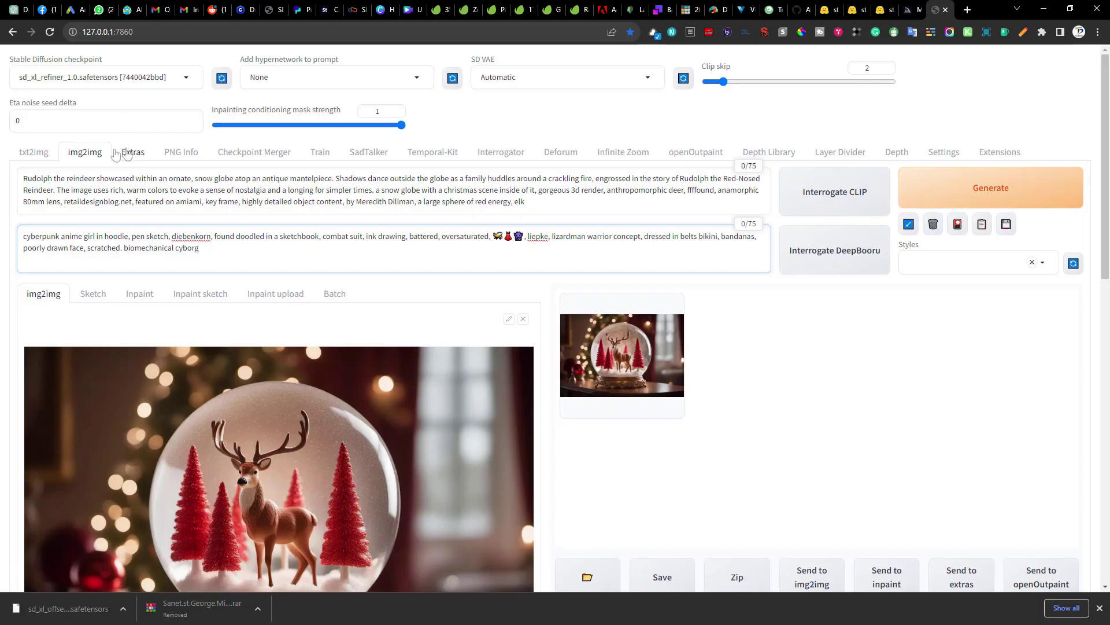
Return to txt2img and review the DreamShaper XL1.0 Alpha2 page on Civitai before switching back
{"action": "left_click", "coordinate": [35, 152]}
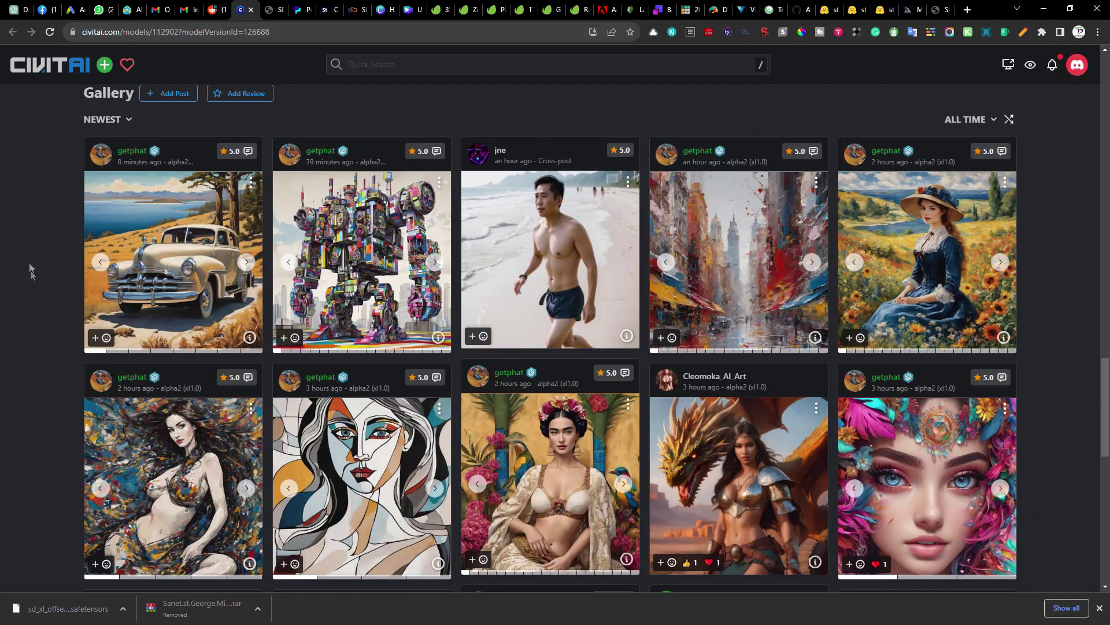
{"action": "scroll", "coordinate": [31, 270], "scroll_direction": "up", "scroll_amount": 7}
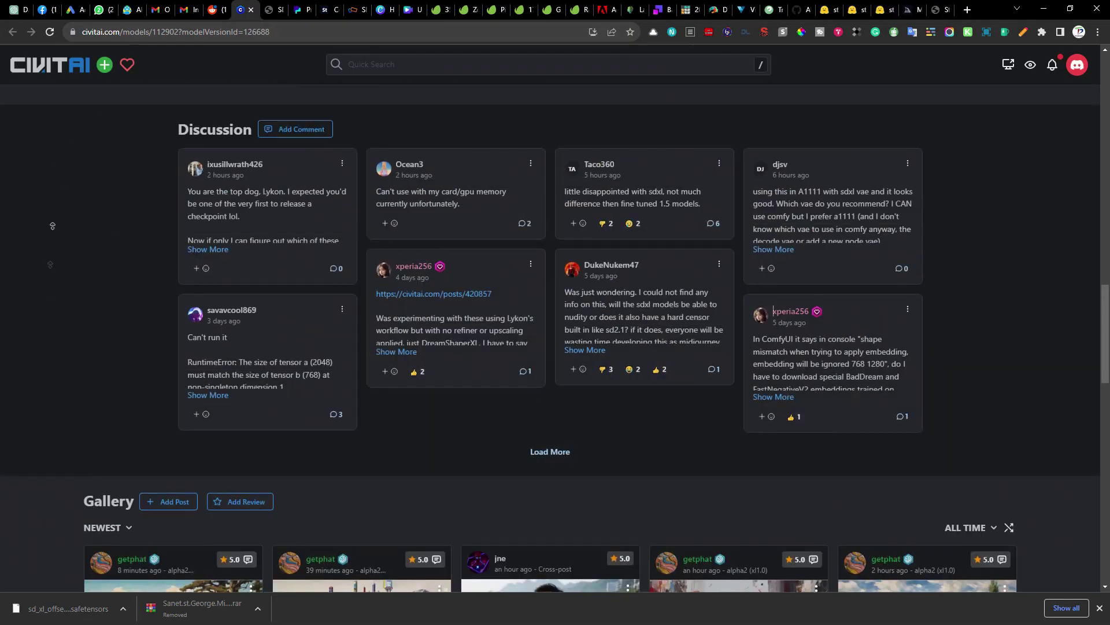
{"action": "scroll", "coordinate": [116, 214], "scroll_direction": "up", "scroll_amount": 20}
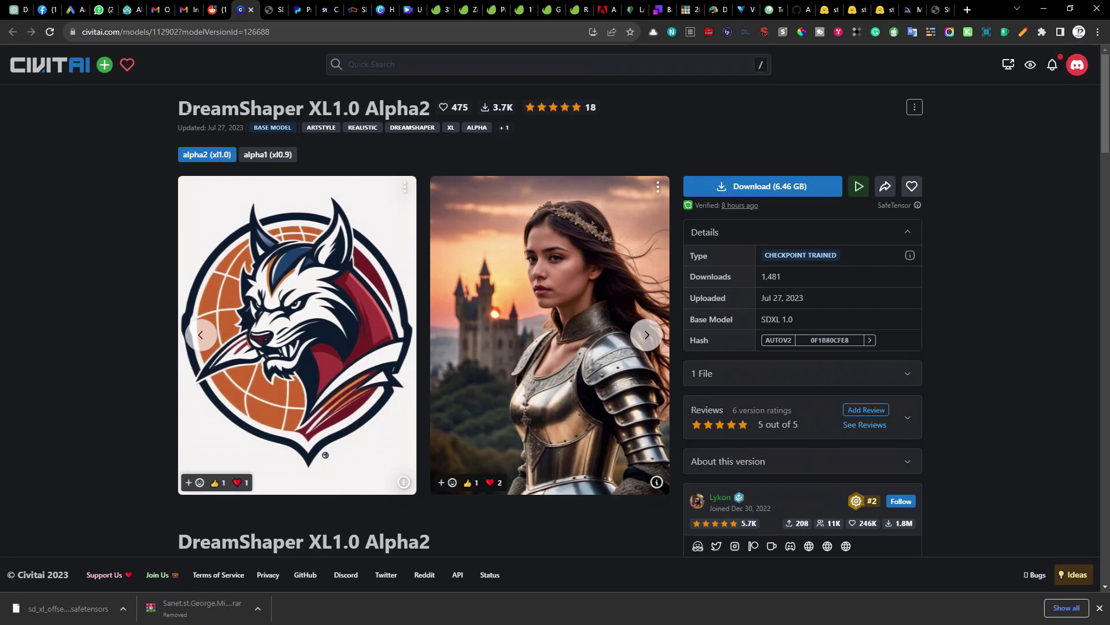
{"action": "left_click_drag", "start_coordinate": [178, 108], "coordinate": [360, 108]}
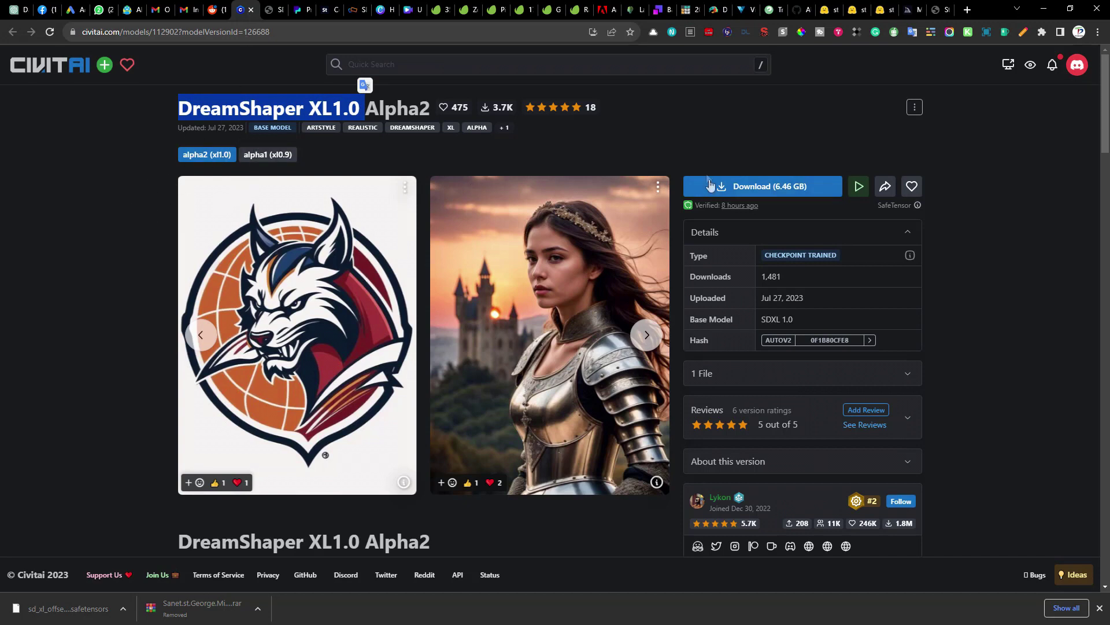
{"action": "key", "text": "ctrl+9"}
Check the DreamShaper XL batch in the console, then review the new snow-globe images 00102–00105
{"action": "key", "text": "alt+Tab"}
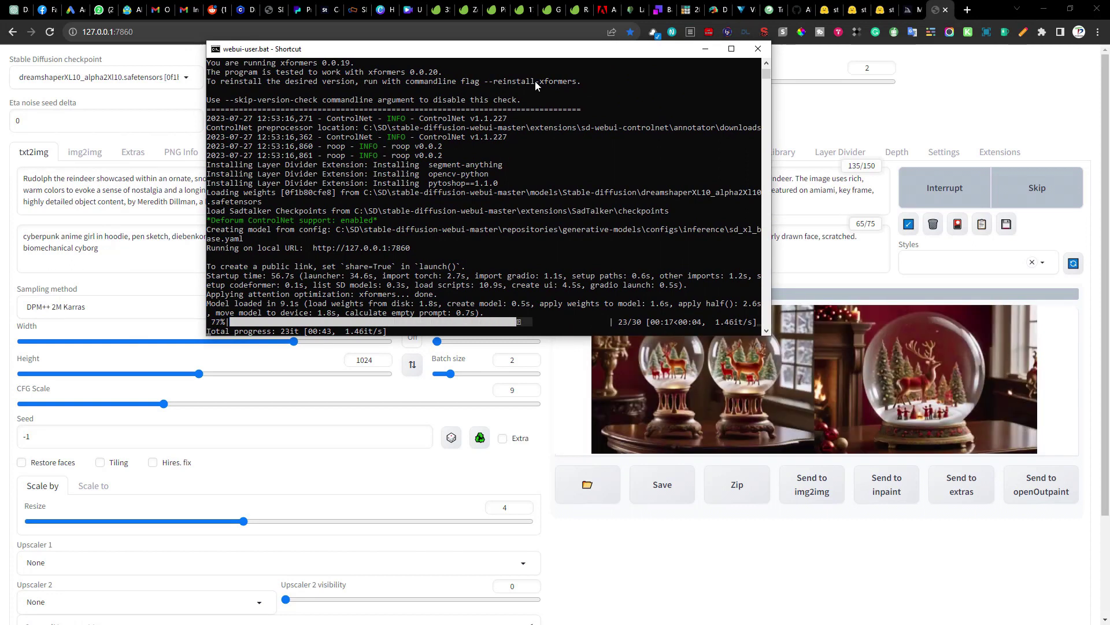
{"action": "key", "text": "alt+Tab"}
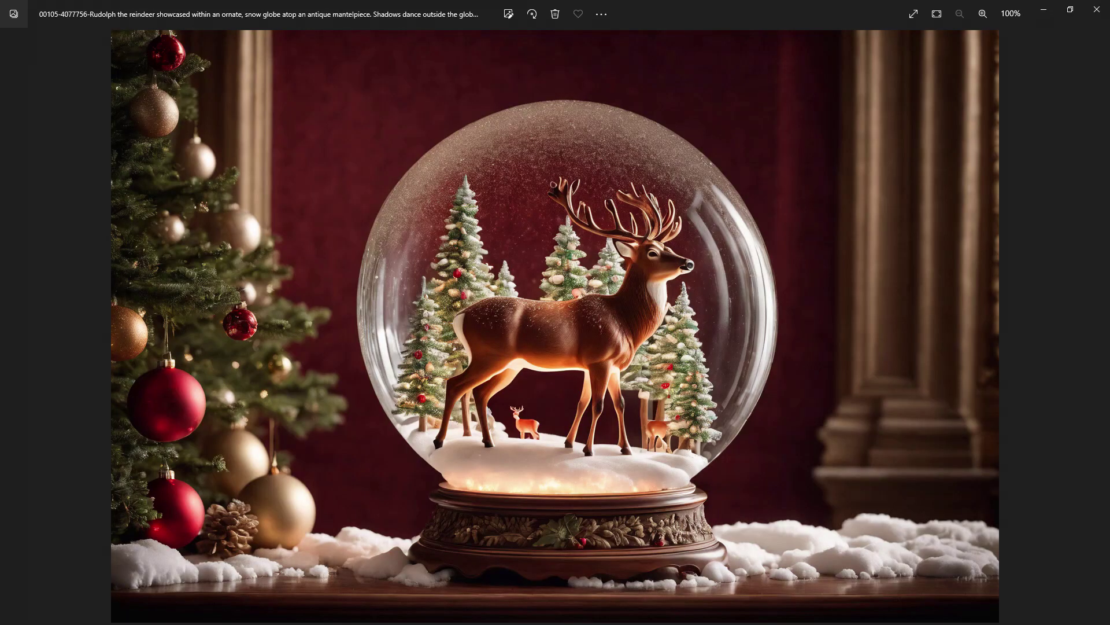
{"action": "key", "text": "Left"}
{"action": "key", "text": "Left"}
{"action": "key", "text": "Left"}
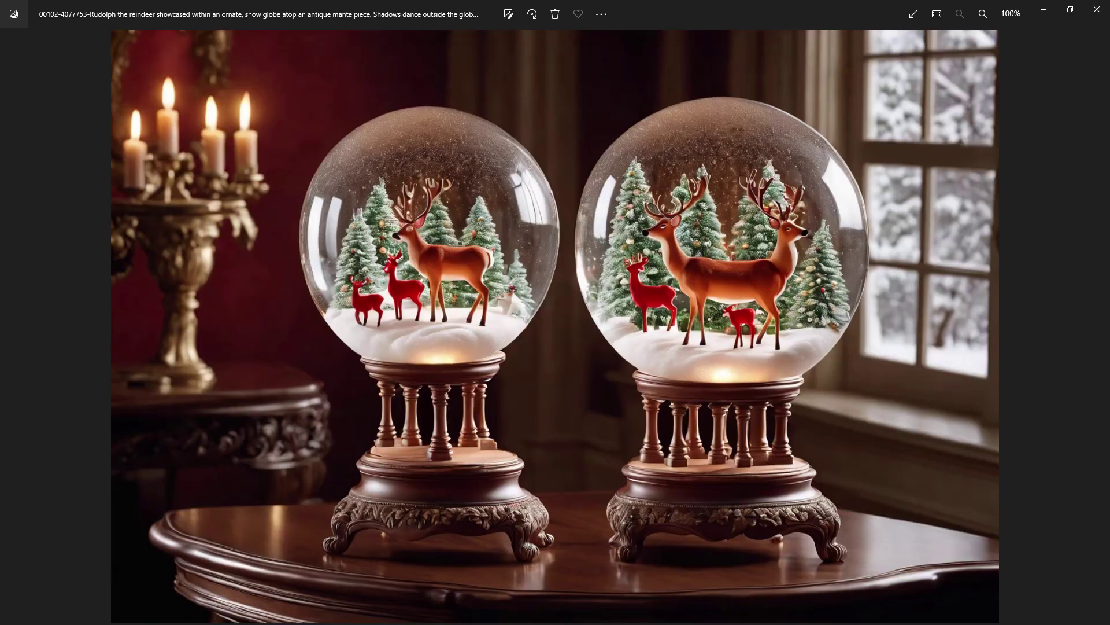
{"action": "key", "text": "Left"}
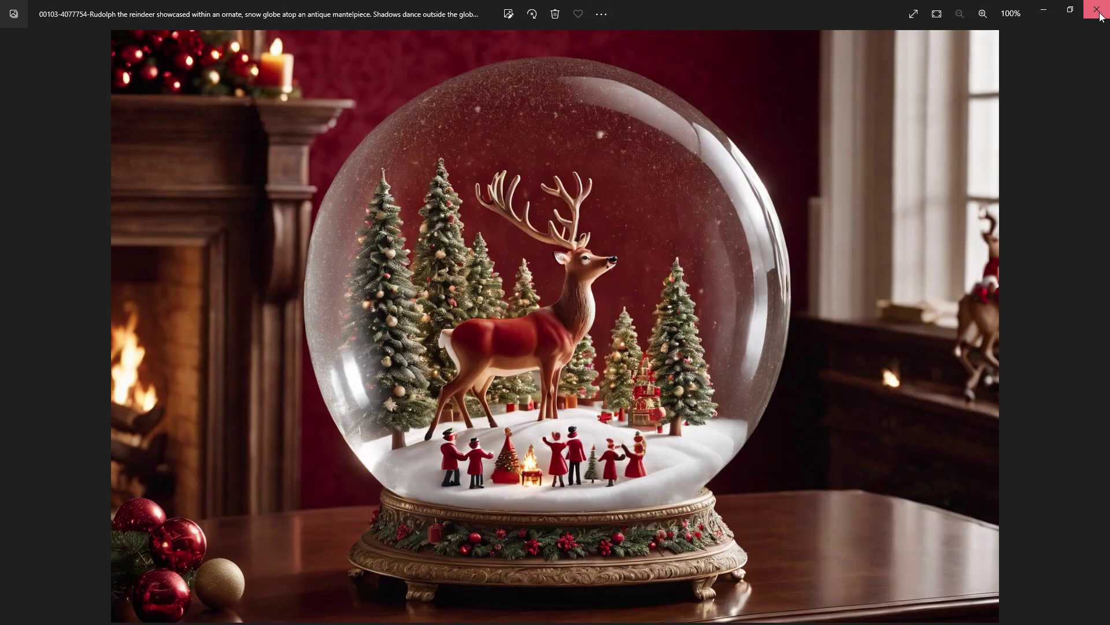
{"action": "left_click", "coordinate": [1097, 9]}
Send the third snow globe, the fireplace scene with carolers, to img2img using the sd_xl_refiner_1.0 checkpoint
{"action": "left_click", "coordinate": [869, 359]}
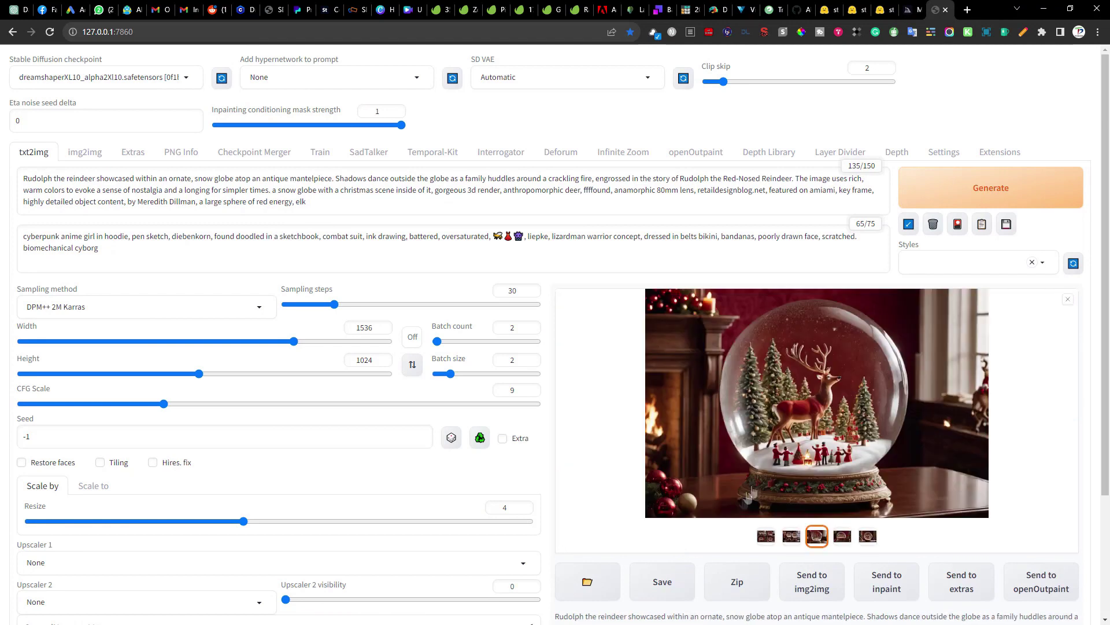
{"action": "left_click", "coordinate": [833, 584]}
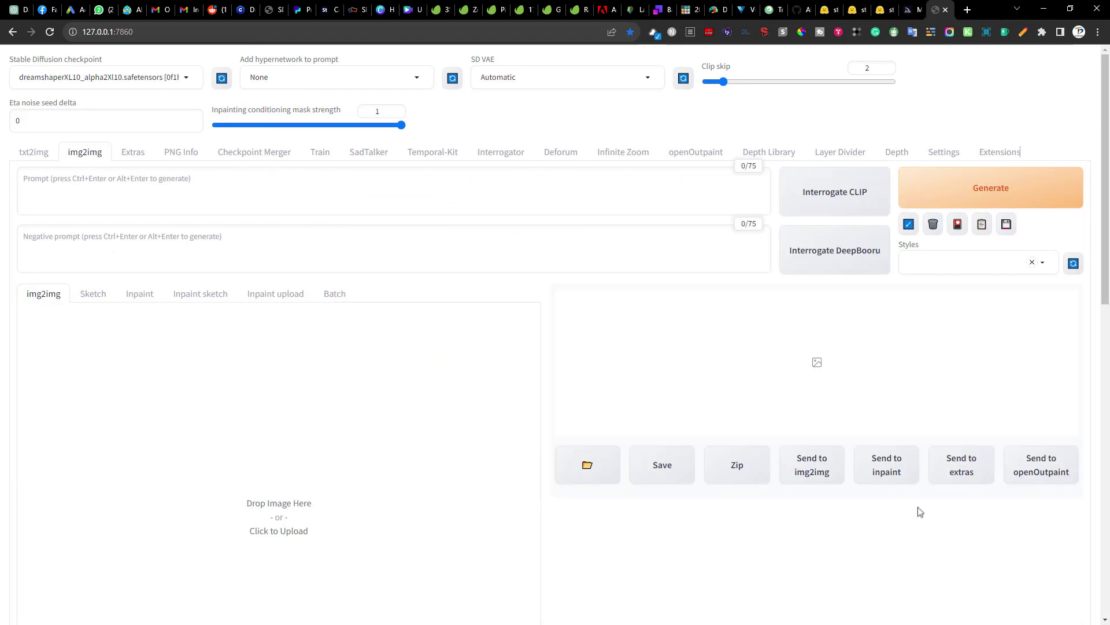
{"action": "left_click", "coordinate": [188, 80]}
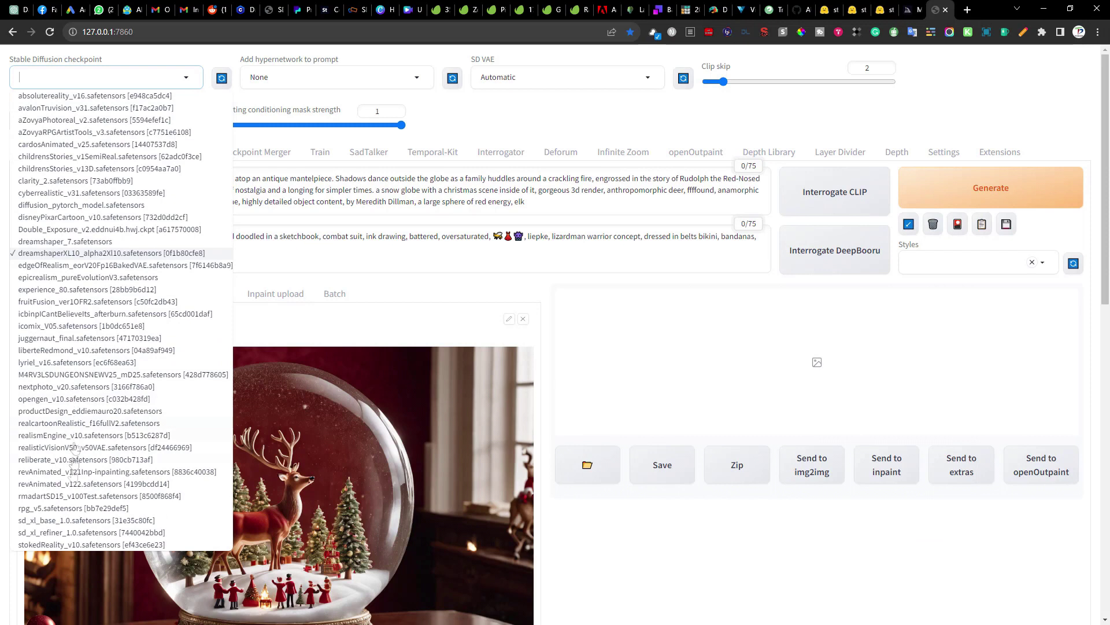
{"action": "left_click", "coordinate": [57, 538]}
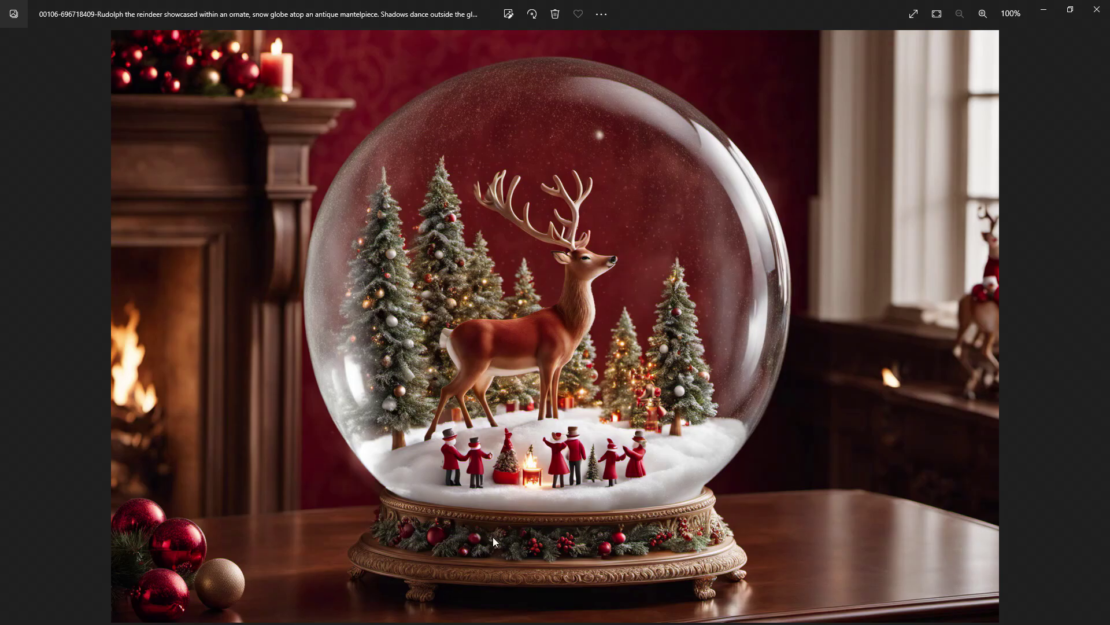
Zoom in and out on the refined snow-globe image 00106 to inspect its detail
{"action": "scroll", "coordinate": [493, 536], "scroll_direction": "up", "scroll_amount": 3}
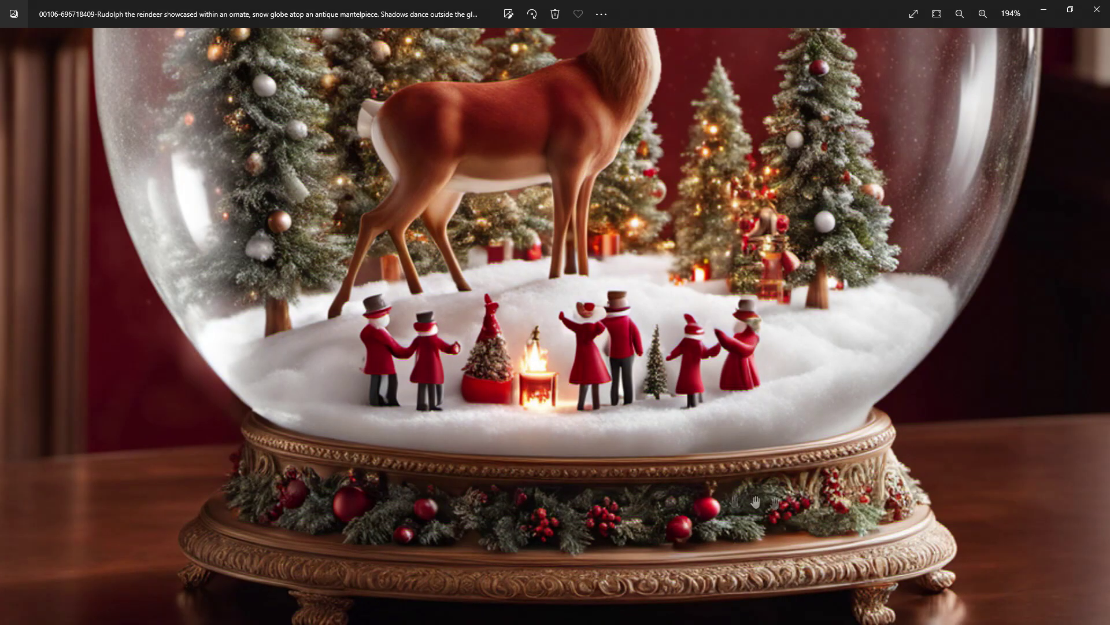
{"action": "scroll", "coordinate": [715, 500], "scroll_direction": "down", "scroll_amount": 4}
{"action": "scroll", "coordinate": [632, 279], "scroll_direction": "up", "scroll_amount": 3}
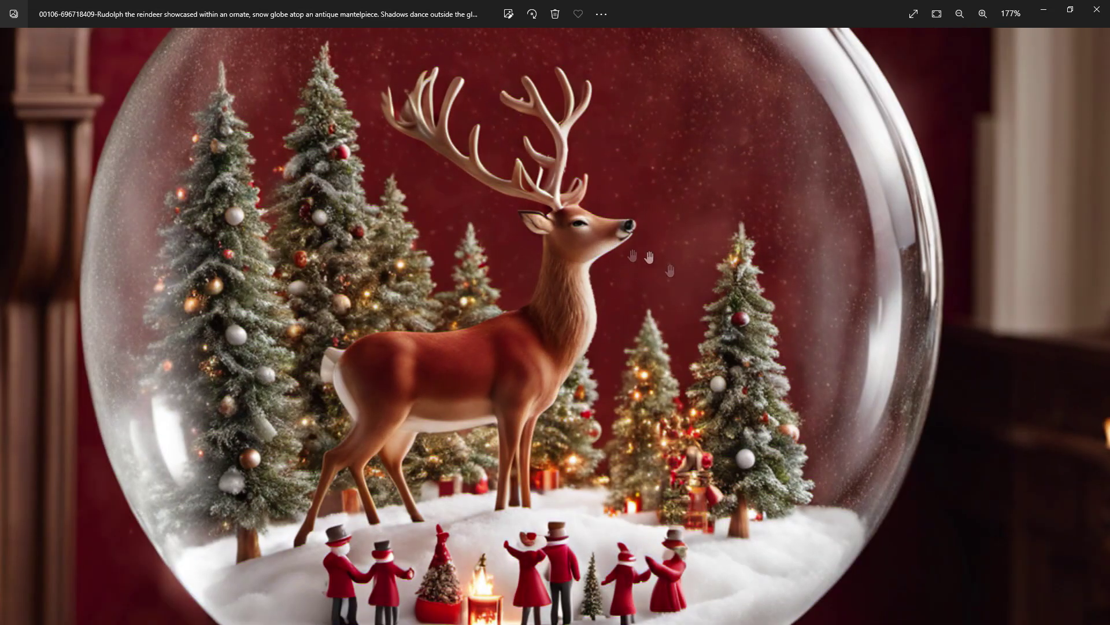
{"action": "scroll", "coordinate": [597, 317], "scroll_direction": "down", "scroll_amount": 3}
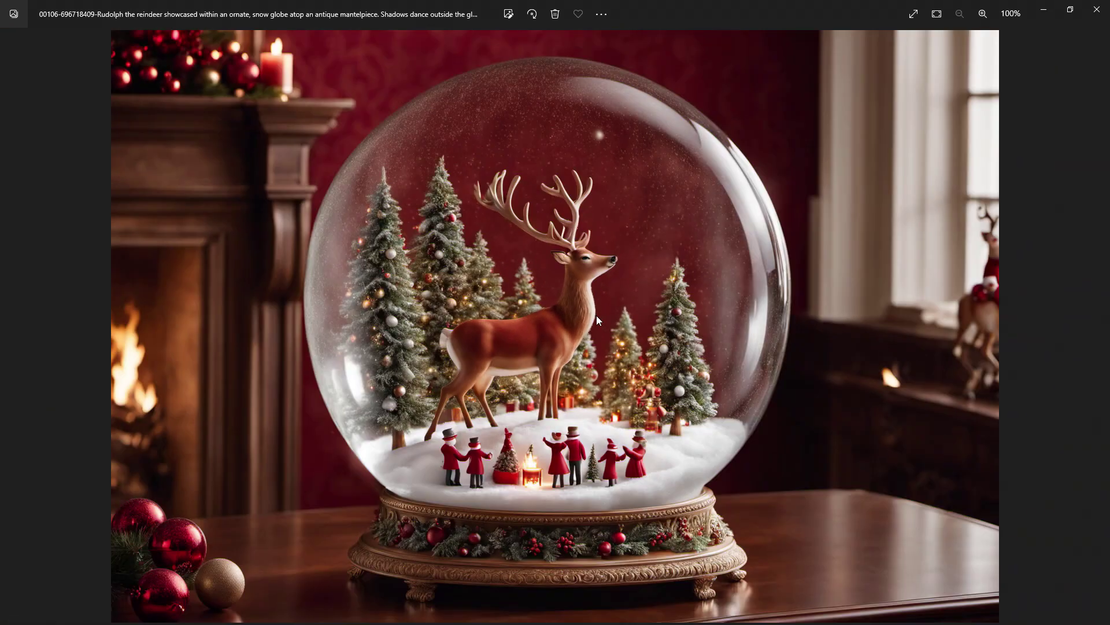